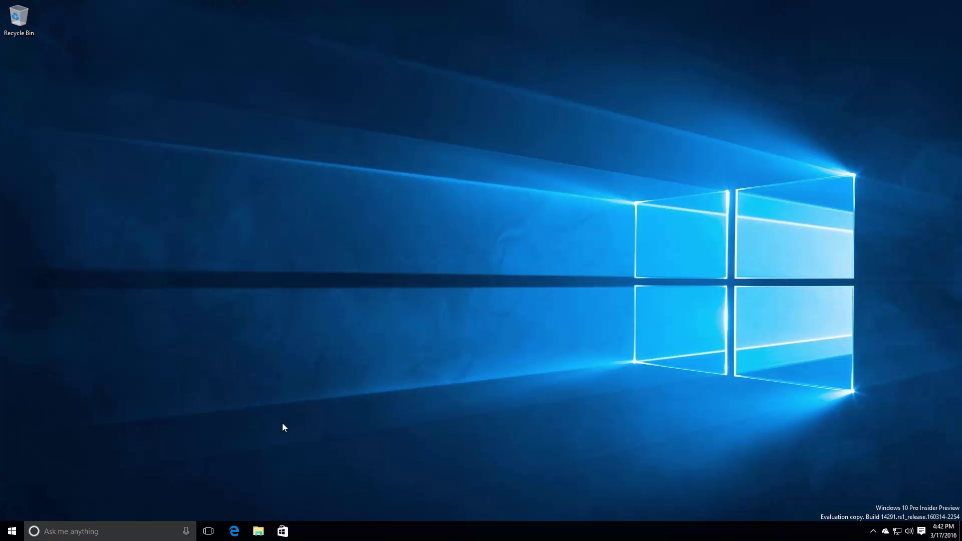
- Launch Microsoft Edge from the taskbar so its Start page and news feed load
left_click(233, 531)
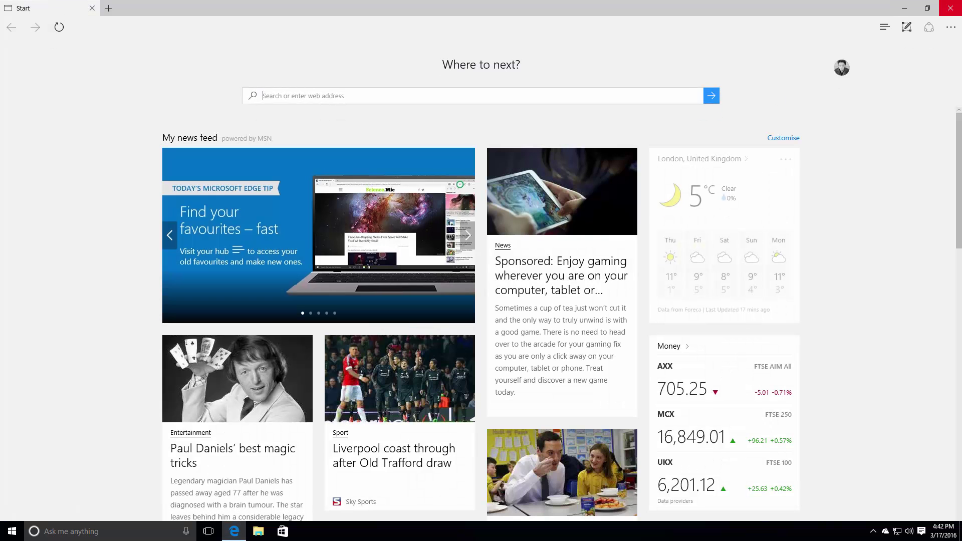
- Open the Extensions pane from Edge's More menu
left_click(951, 28)
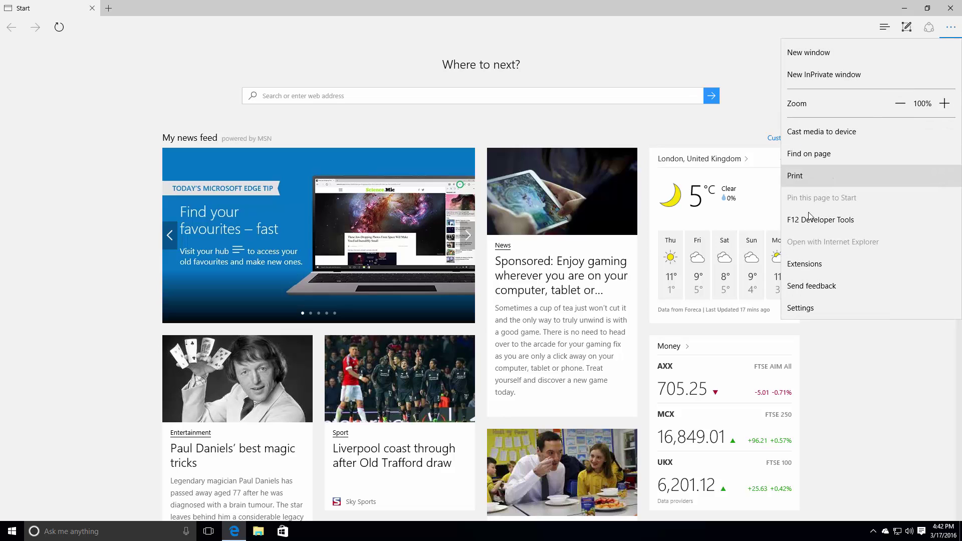
left_click(809, 270)
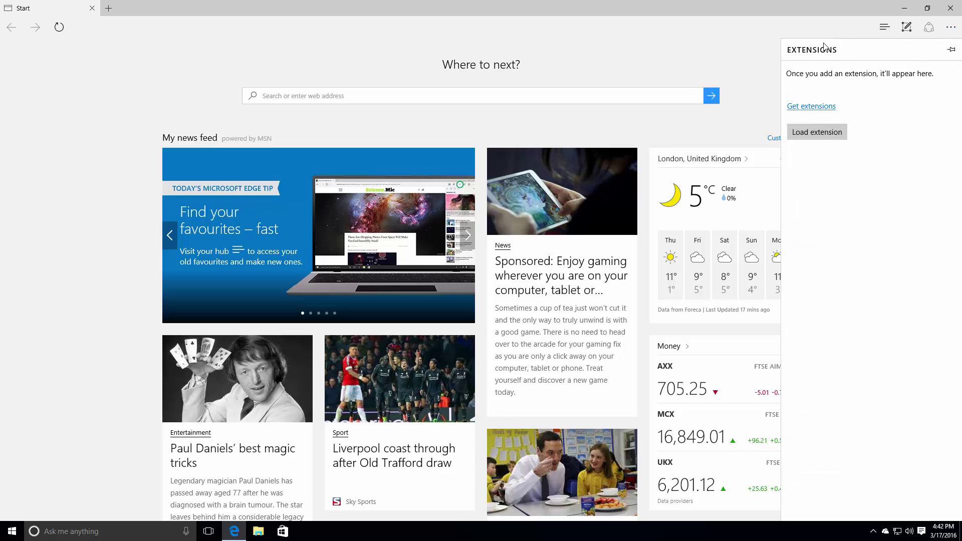
key("Escape")
left_click(950, 28)
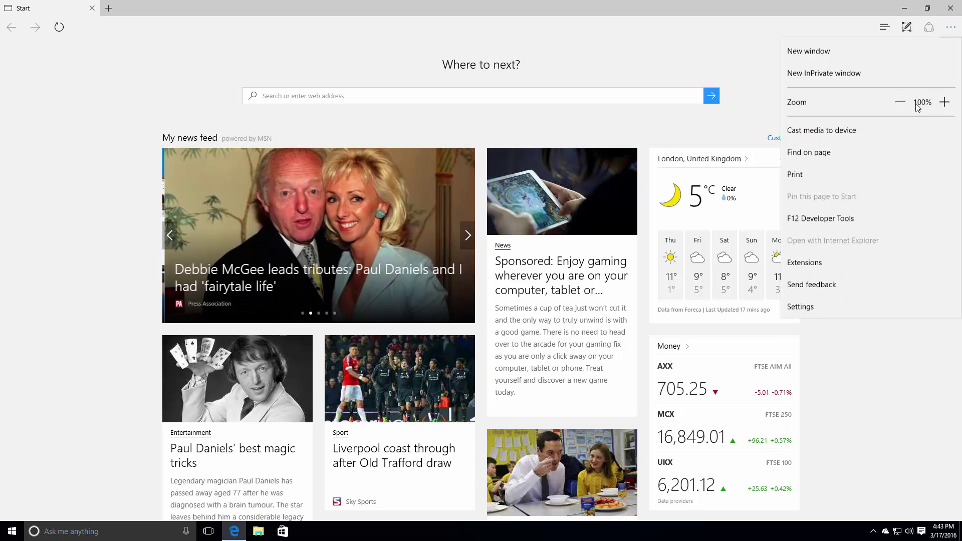
left_click(854, 264)
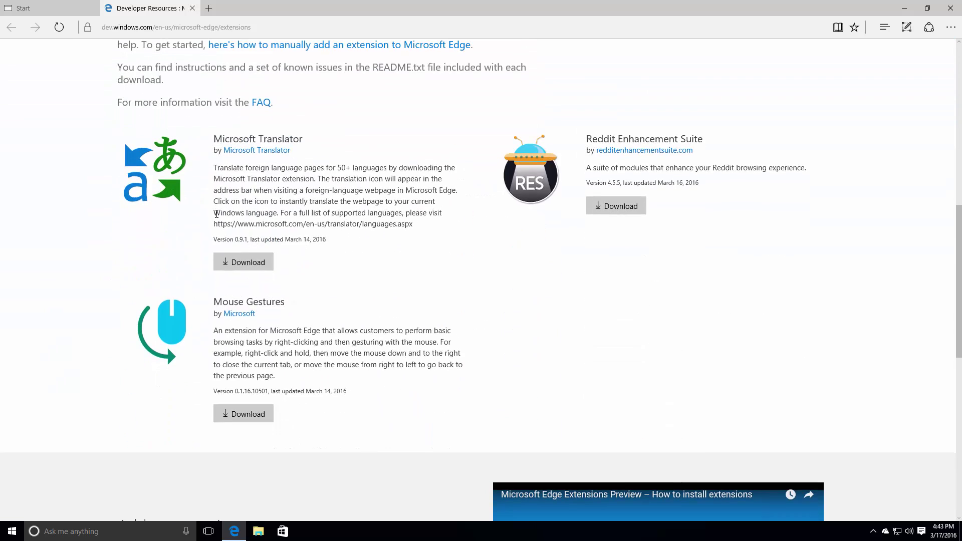
- On the Edge extensions developer page, download Reddit Enhancement Suite and Mouse Gestures
left_click_drag(198, 145, 316, 148)
left_click(411, 164)
triple_click(728, 141)
left_click(727, 141)
left_click_drag(212, 307, 315, 328)
left_click(316, 328)
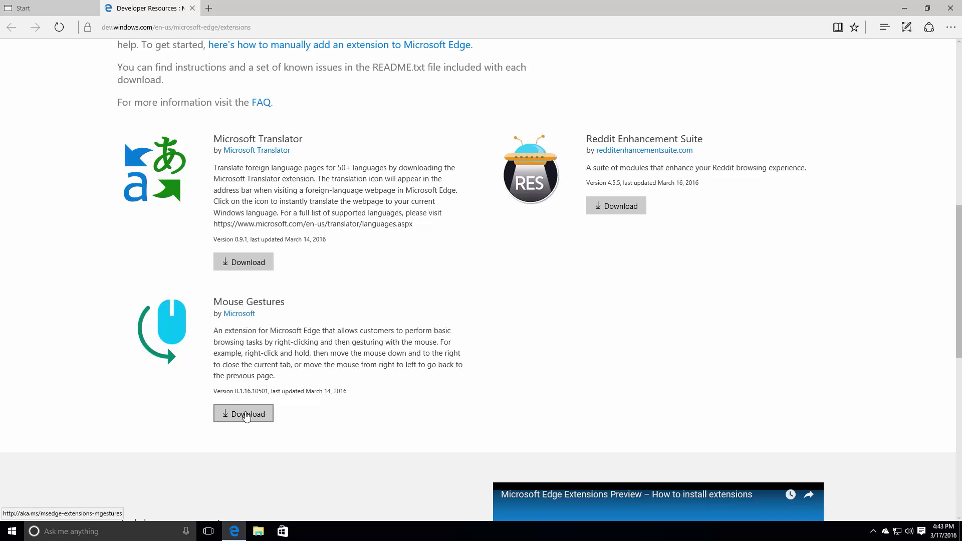
left_click(601, 206)
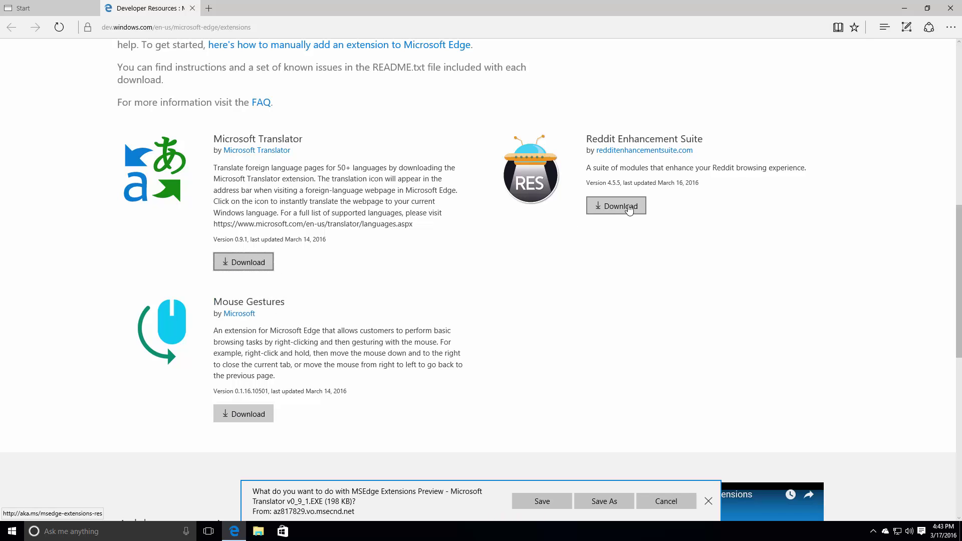
left_click(243, 413)
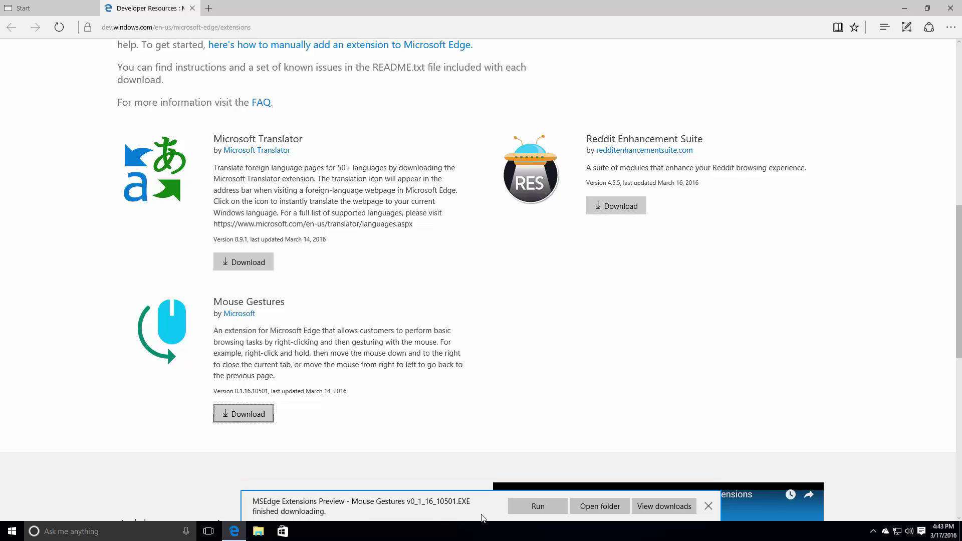
- Extract the Microsoft Translator package in Downloads and open its extracted folder
left_click(258, 531)
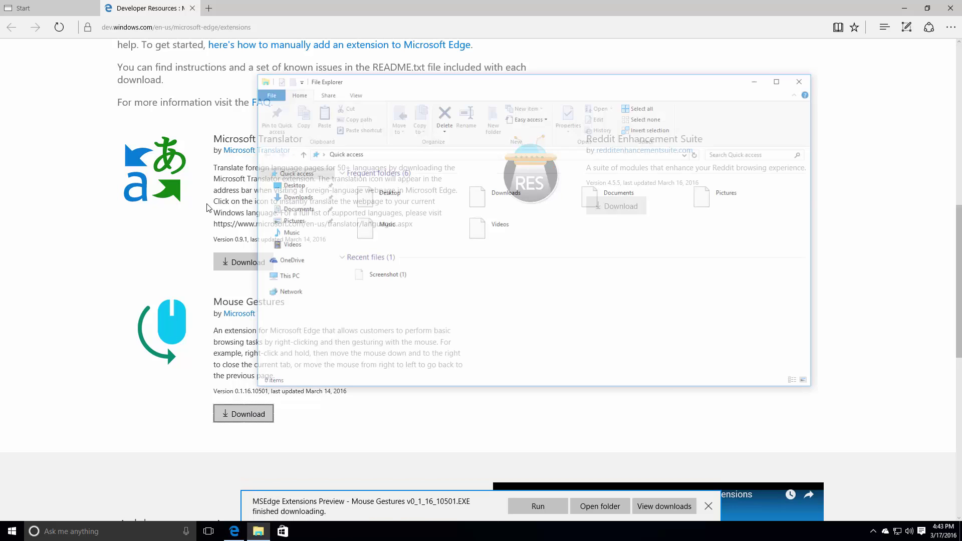
left_click(295, 197)
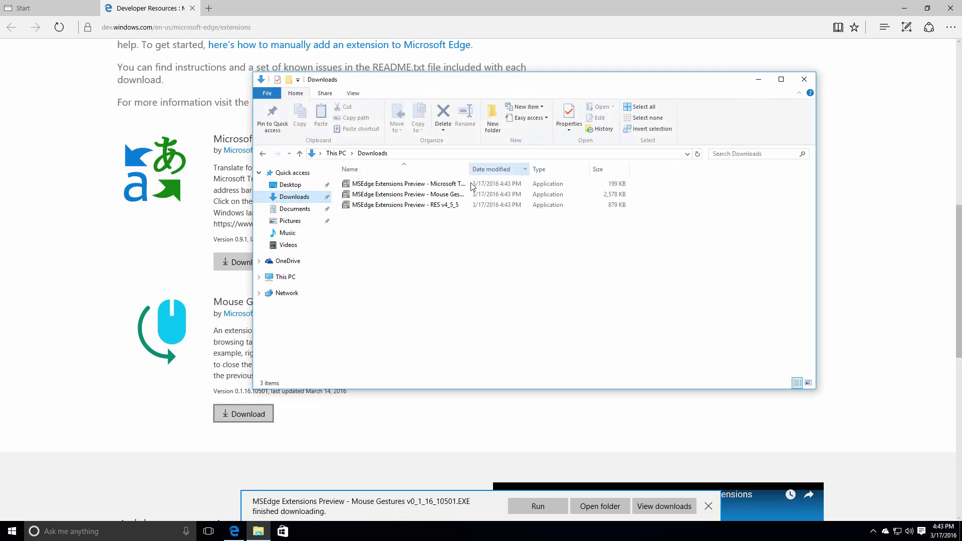
left_click_drag(468, 167, 551, 167)
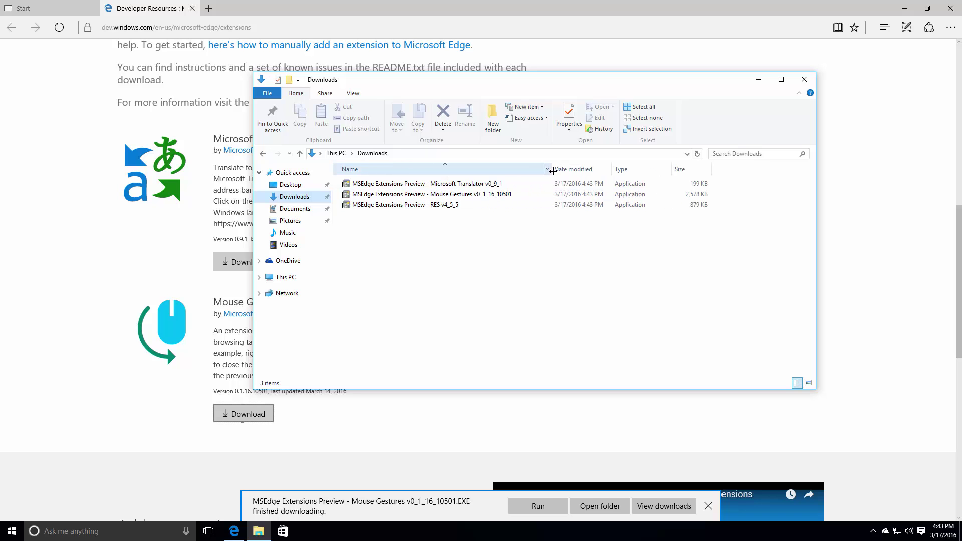
left_click(437, 185)
double_click(437, 186)
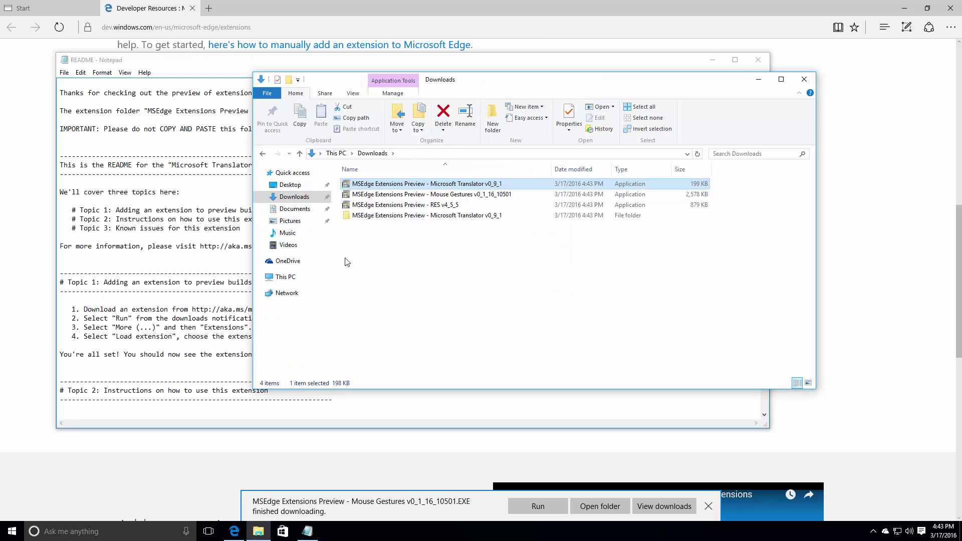
double_click(442, 215)
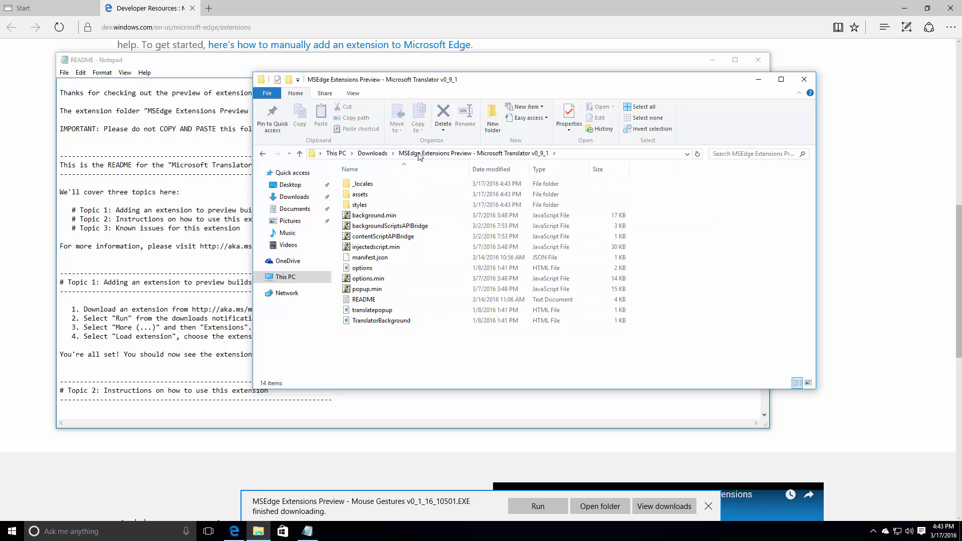
- Close File Explorer and the README notes, returning to Edge
left_click(372, 153)
left_click(804, 79)
left_click(757, 60)
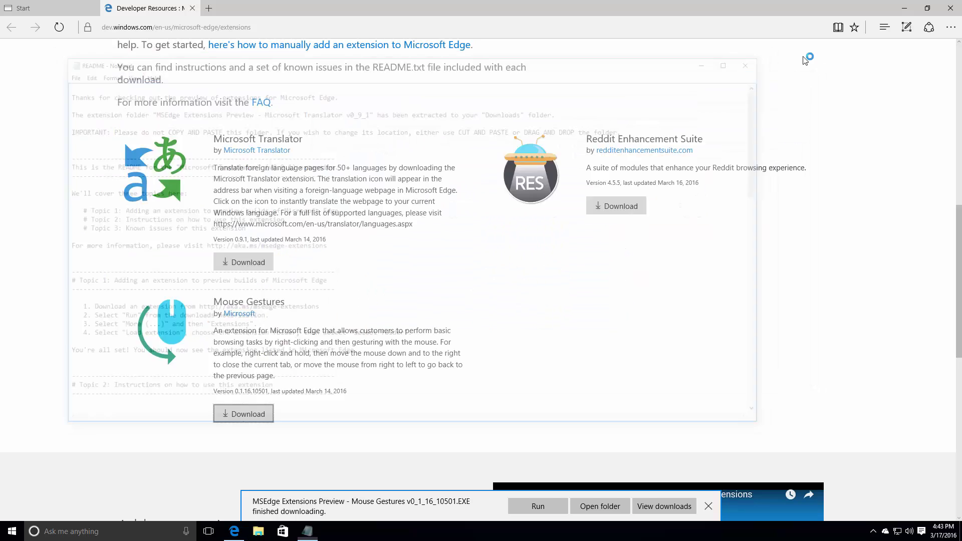
left_click(884, 27)
left_click(885, 27)
left_click(950, 28)
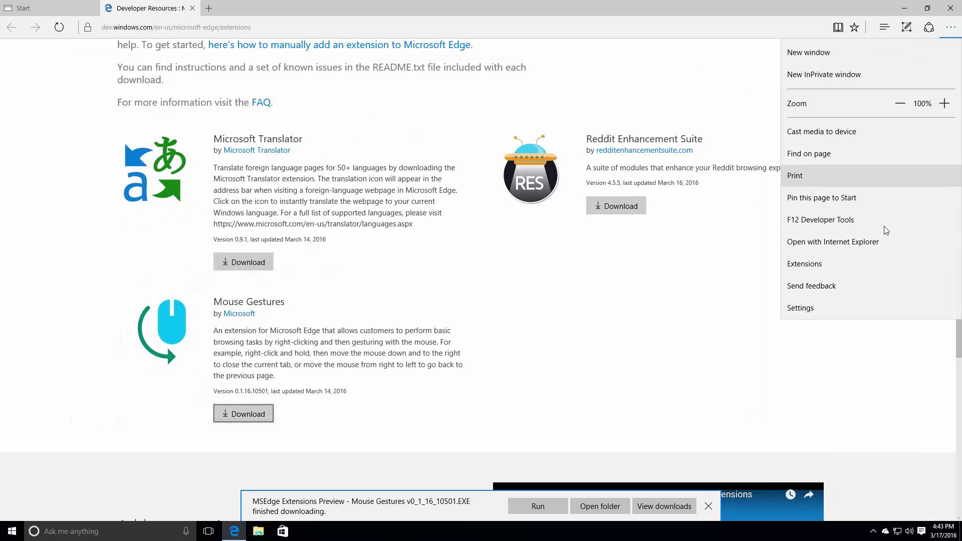
- Load the extracted Translator folder as an Edge extension
left_click(868, 264)
left_click(813, 131)
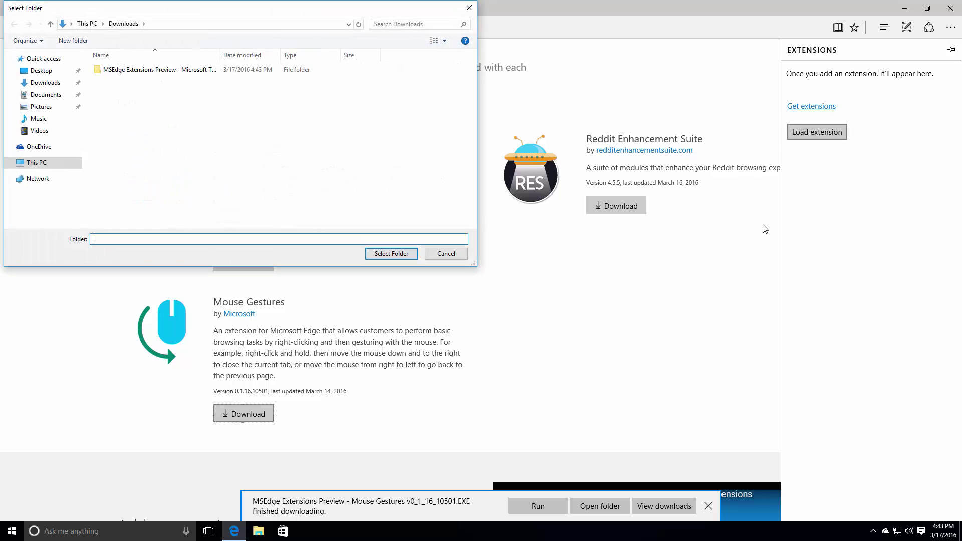
double_click(156, 69)
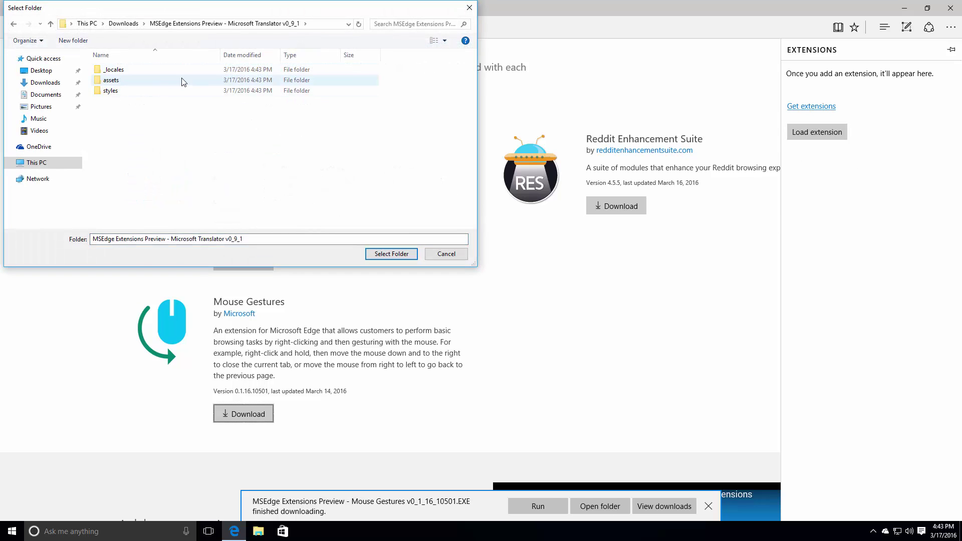
double_click(171, 82)
left_click(225, 24)
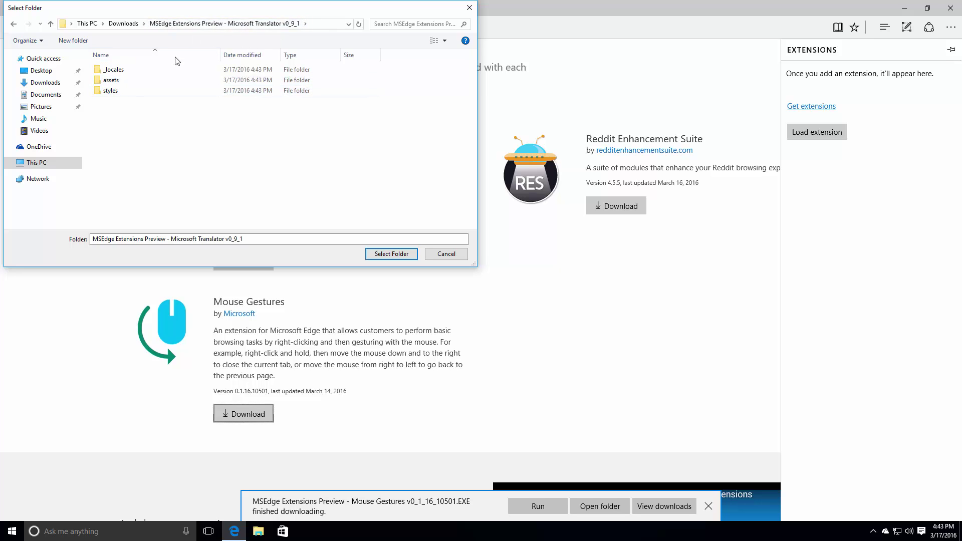
left_click(124, 24)
left_click(155, 70)
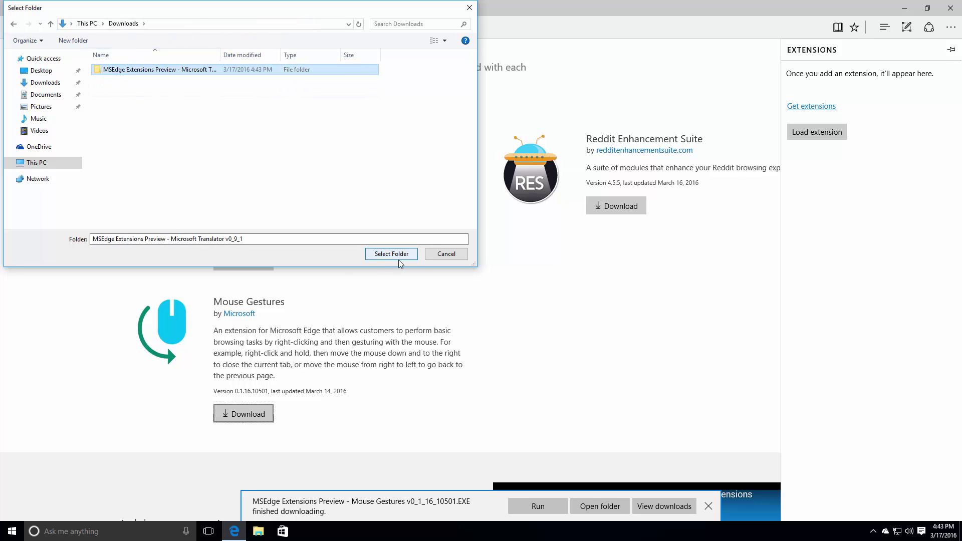
left_click(413, 256)
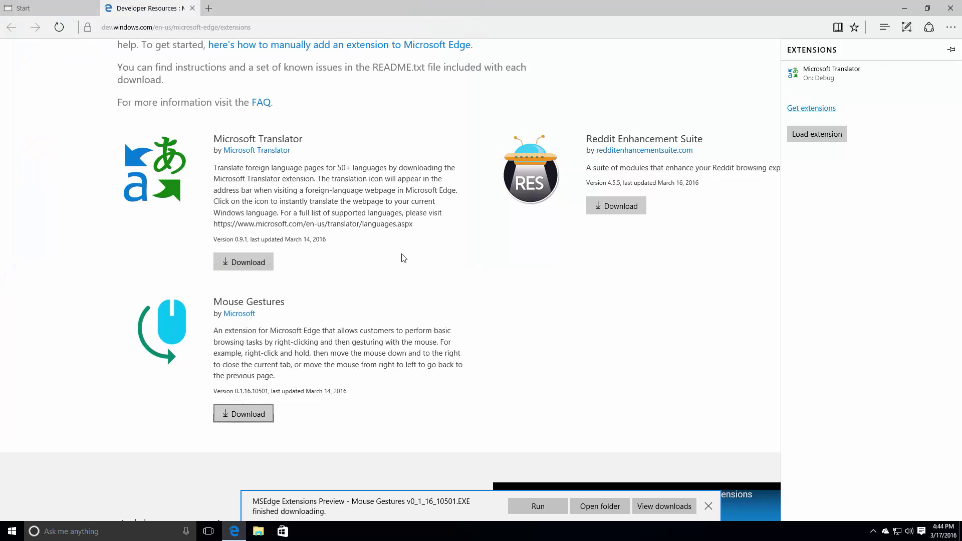
mouse_move(849, 79)
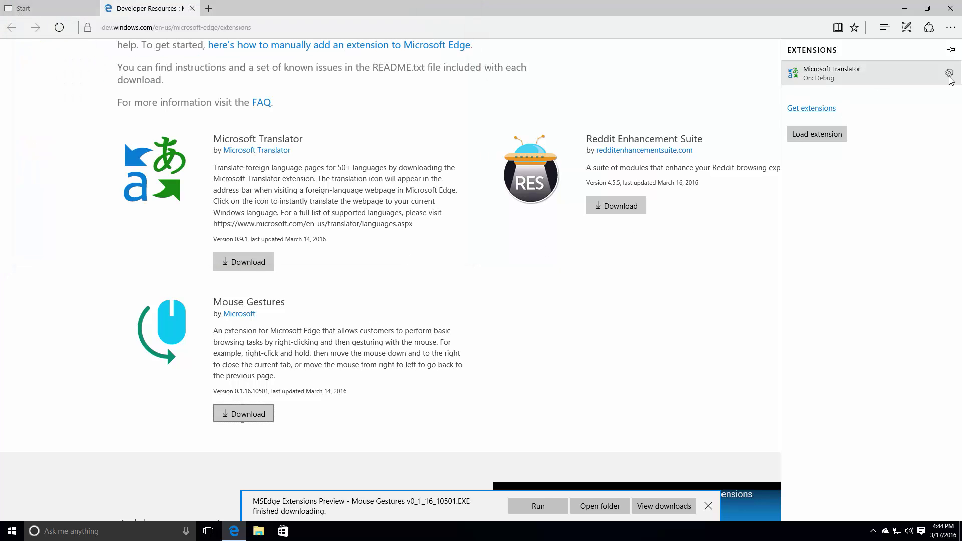
- Extract the Mouse Gestures package in Downloads and select the Reddit Enhancement Suite package
left_click(258, 531)
left_click(302, 199)
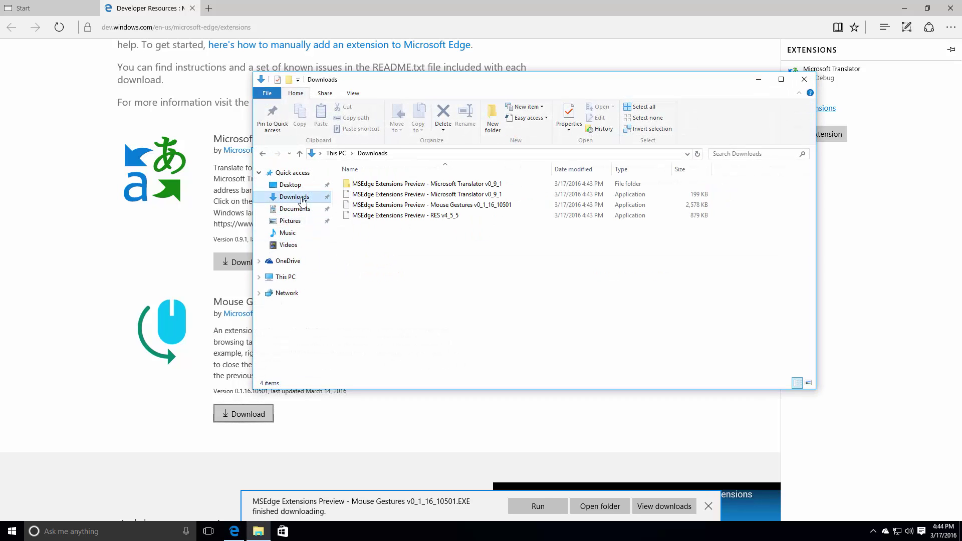
double_click(412, 207)
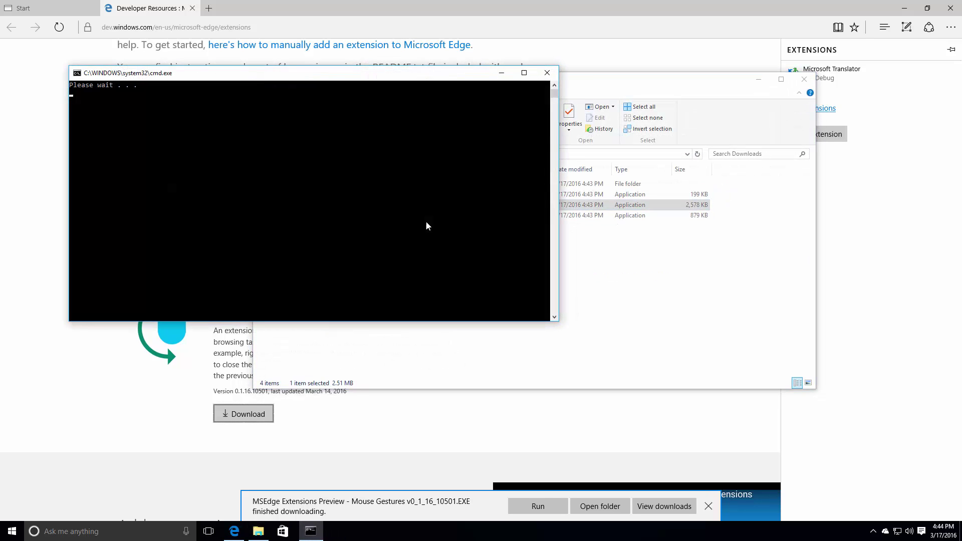
left_click(530, 215)
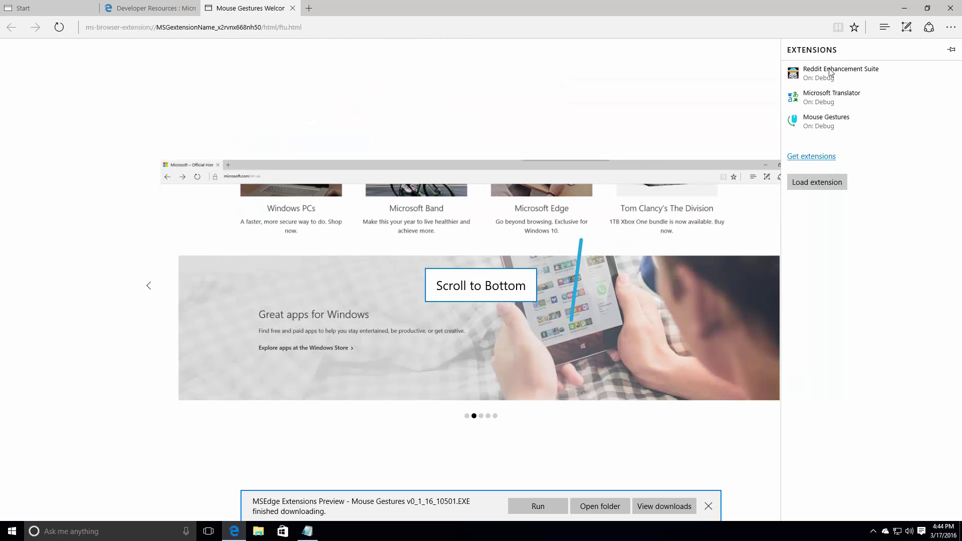
- Inspect the Reddit Enhancement Suite and Microsoft Translator extension details
left_click(947, 74)
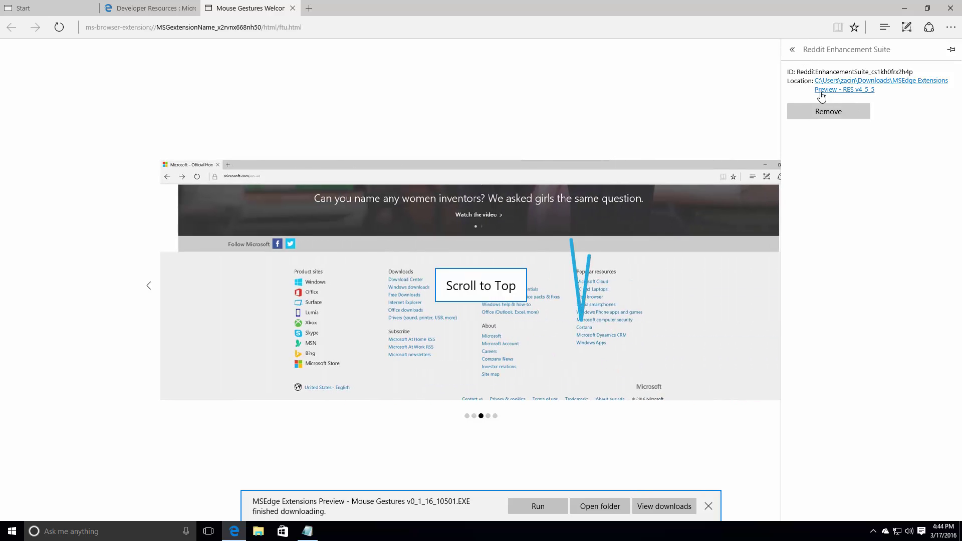
left_click(792, 49)
left_click(851, 96)
left_click(792, 49)
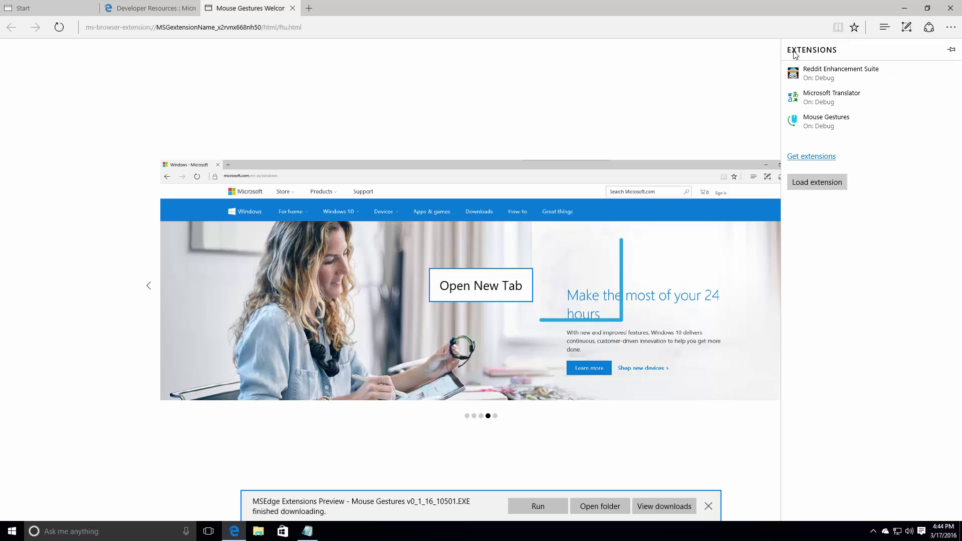
- Show the Mouse Gestures button next to the address bar and close the extensions list
right_click(798, 79)
right_click(881, 105)
right_click(839, 122)
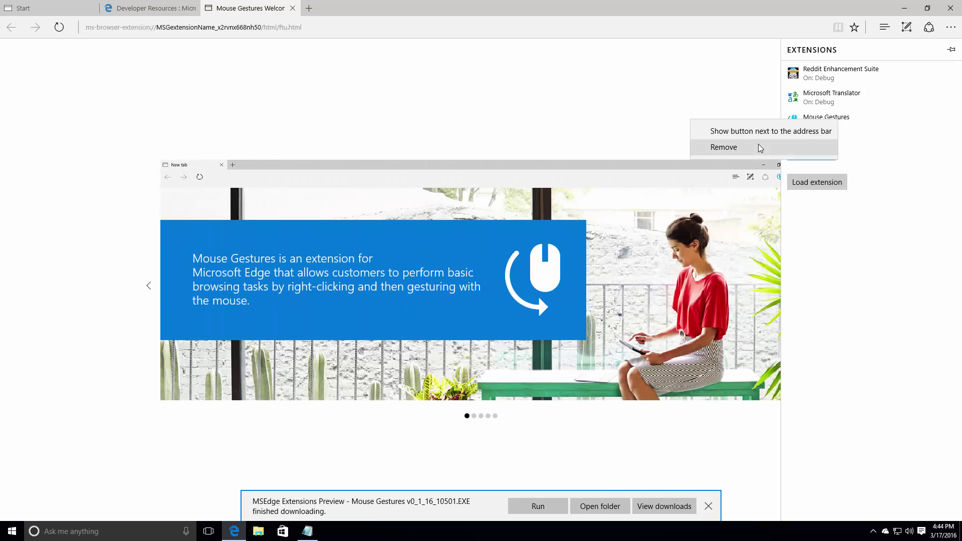
left_click(806, 132)
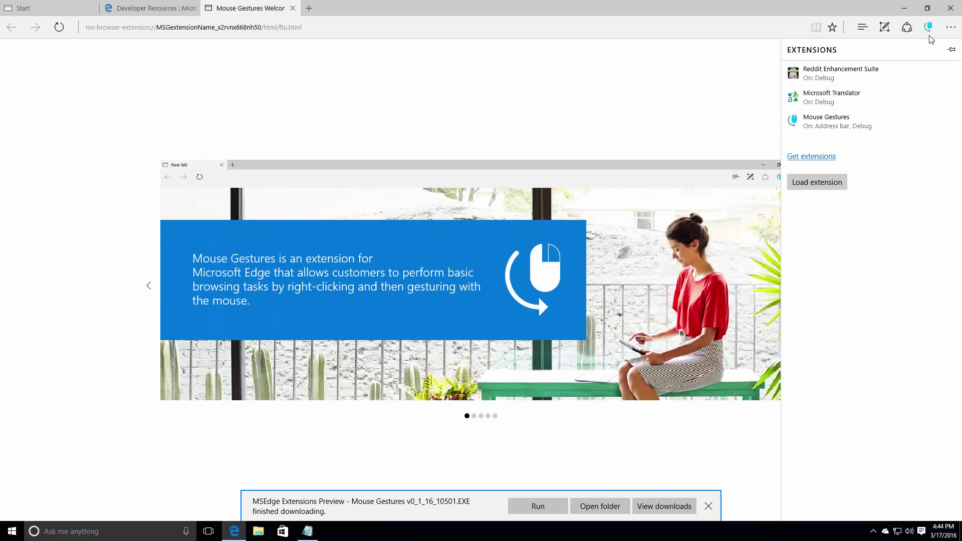
left_click(930, 28)
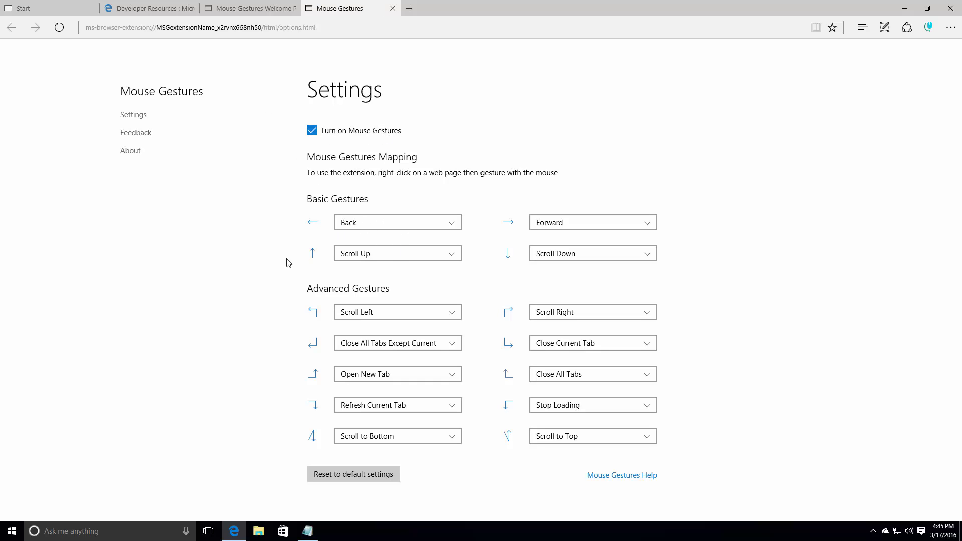
- Drag across the page, then clear the resulting text selection
left_click_drag(291, 264, 456, 387)
left_click(327, 276)
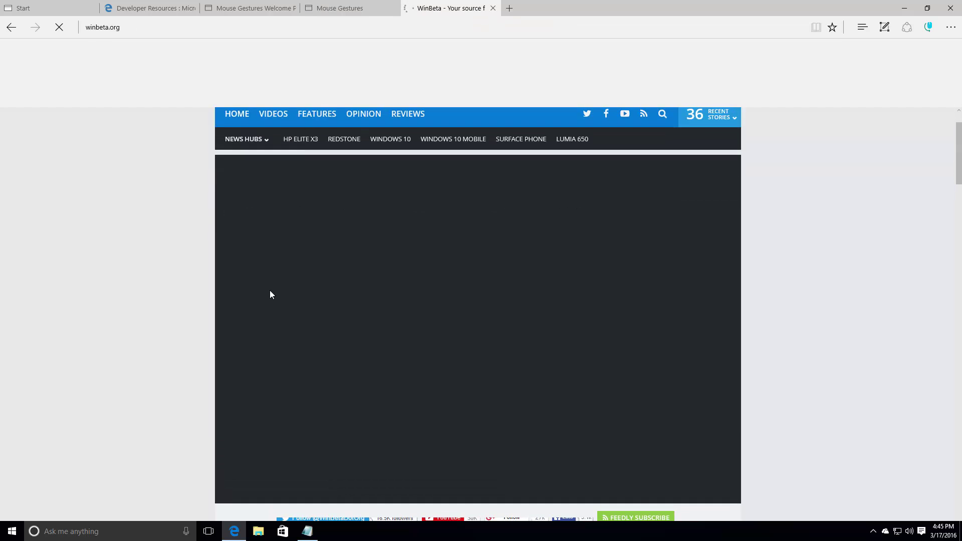
- Open WinBeta's build 14291 article and compare it with the Mouse Gestures settings tab
scroll(269, 294, "down", 3)
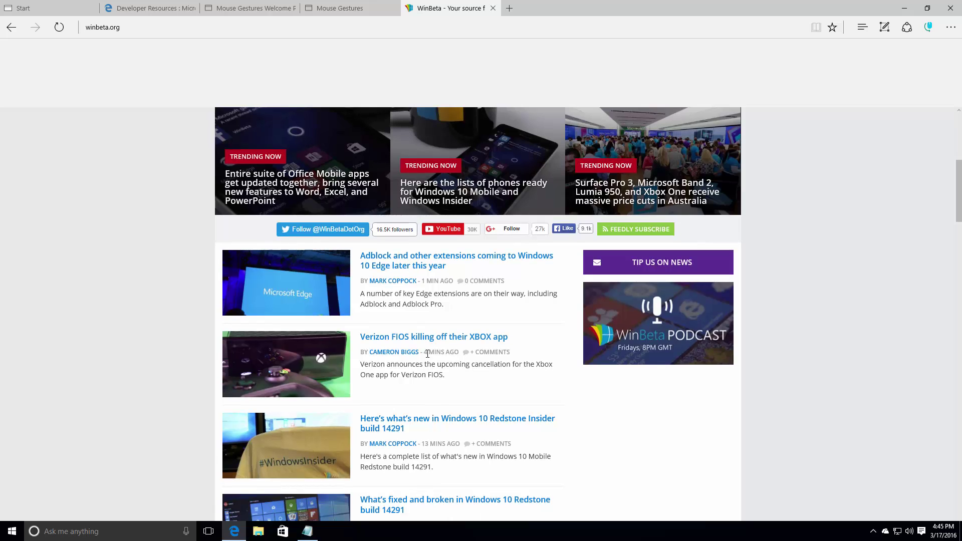
left_click(432, 424)
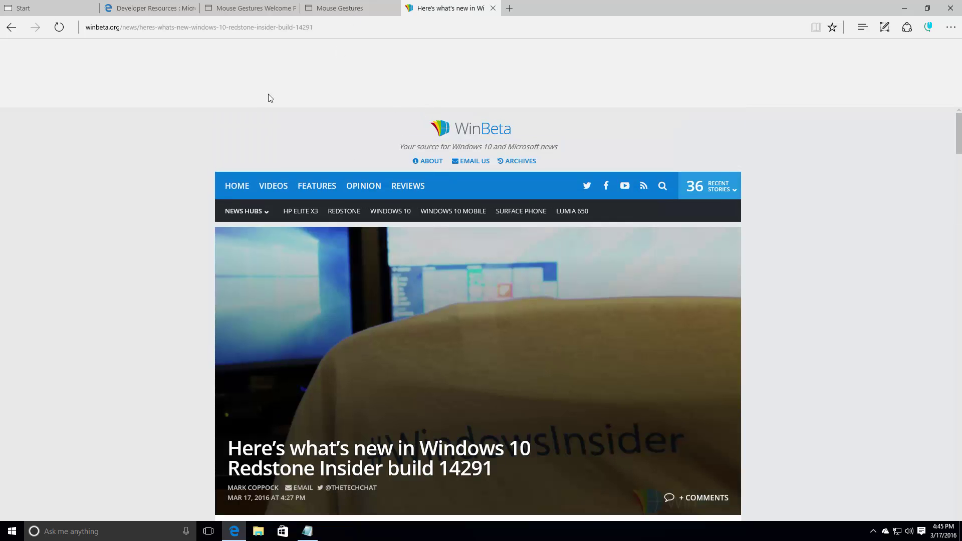
scroll(791, 82, "down", 3)
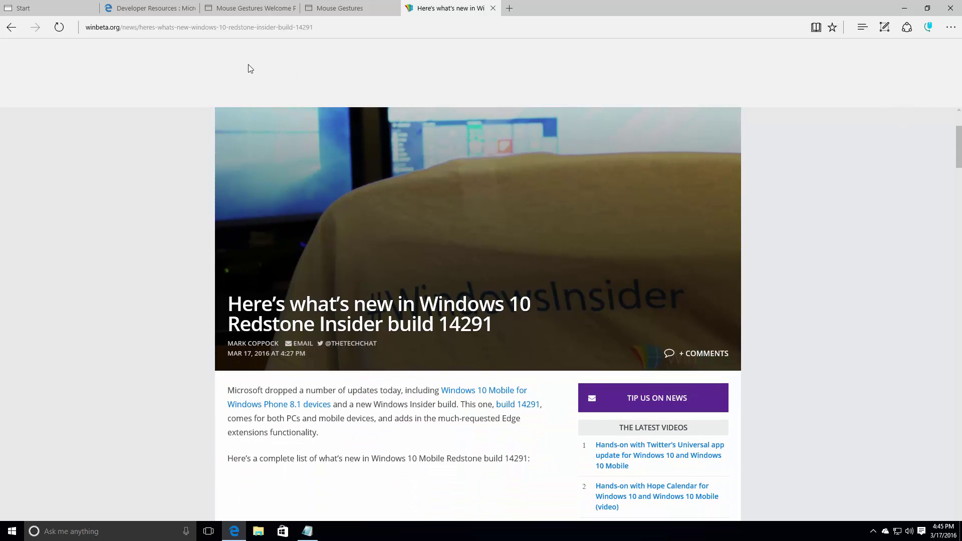
scroll(395, 155, "up", 3)
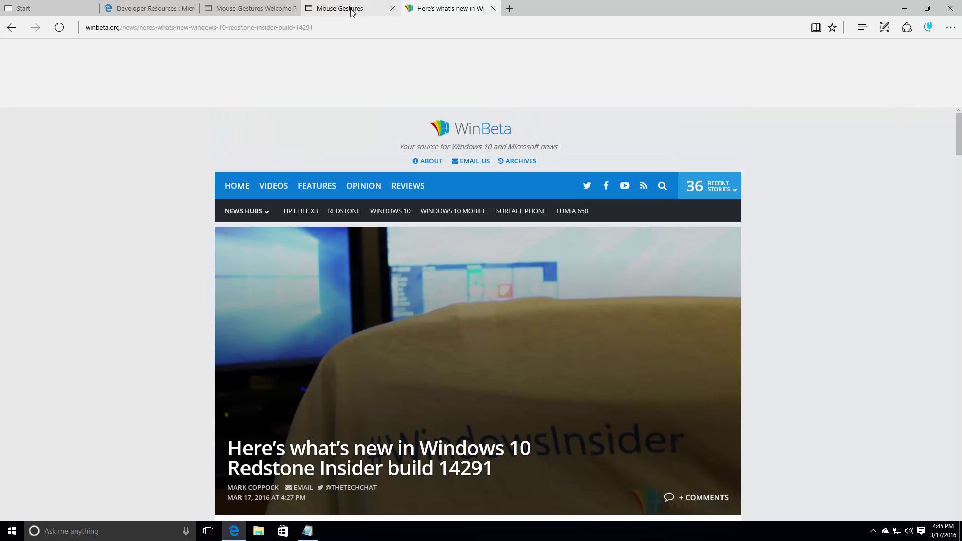
left_click(364, 10)
left_click(509, 8)
left_click(447, 8)
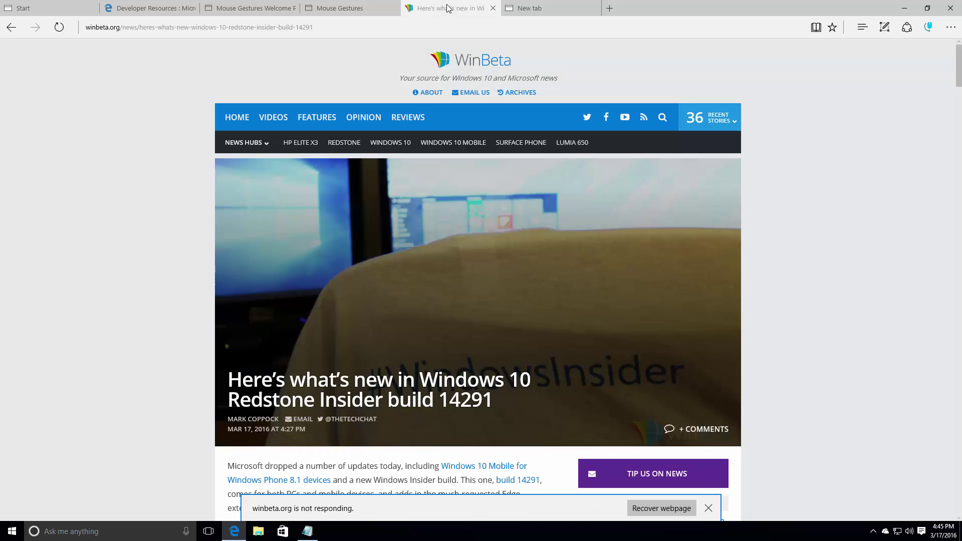
scroll(359, 273, "down", 4)
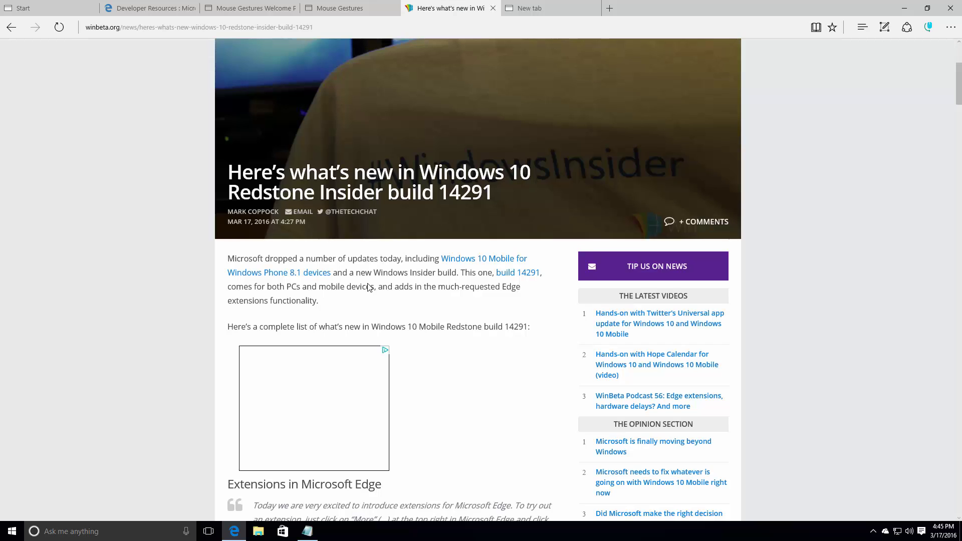
scroll(368, 286, "up", 4)
left_click(346, 8)
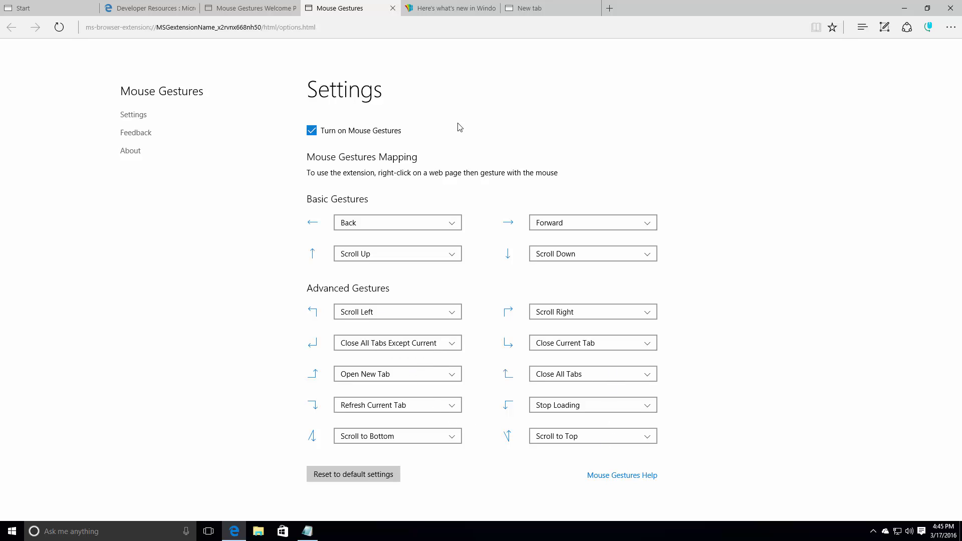
left_click(463, 9)
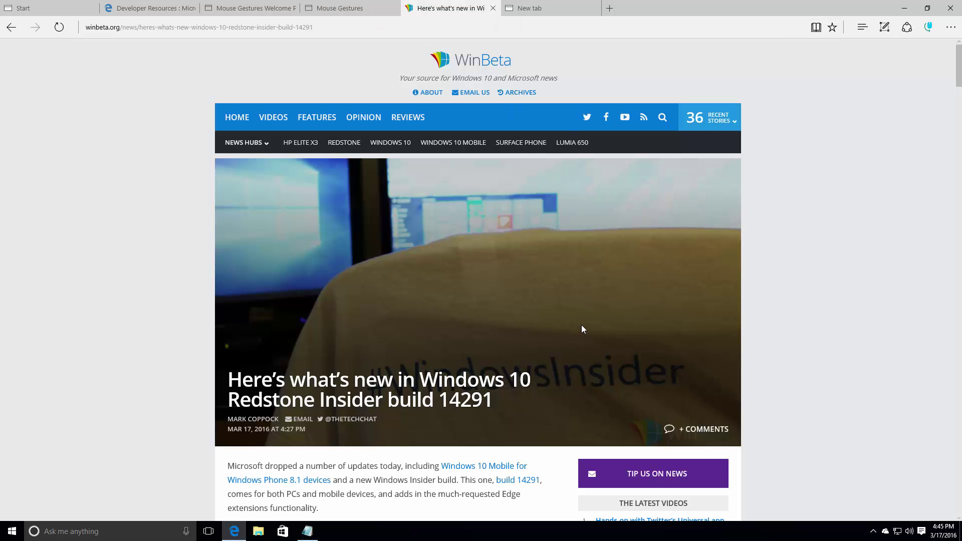
- Use mouse gestures to close all other tabs and reload the WinBeta article
left_click_drag(805, 182, 616, 300)
left_click(250, 143)
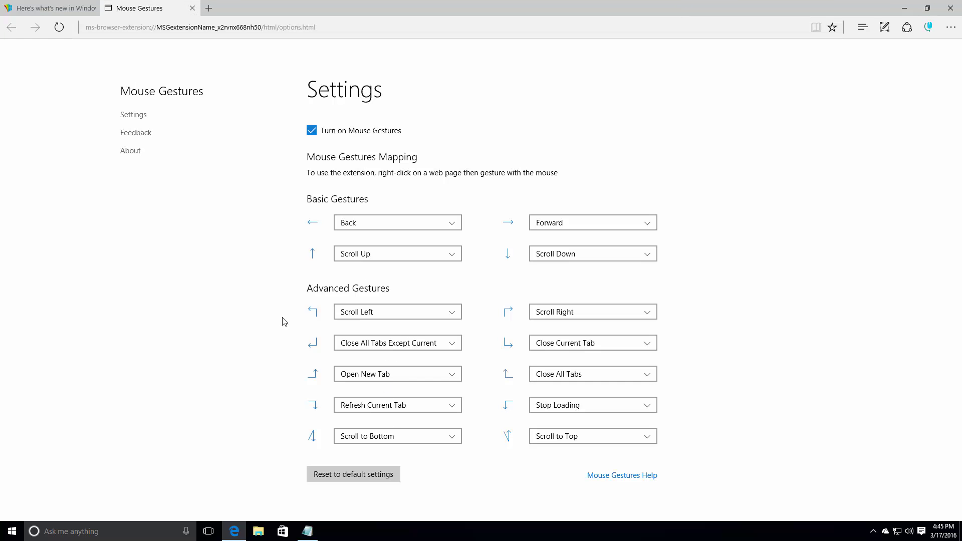
left_click(55, 9)
mouse_move(171, 156)
left_mouse_down()
mouse_move(340, 156)
mouse_move(381, 306)
left_mouse_up()
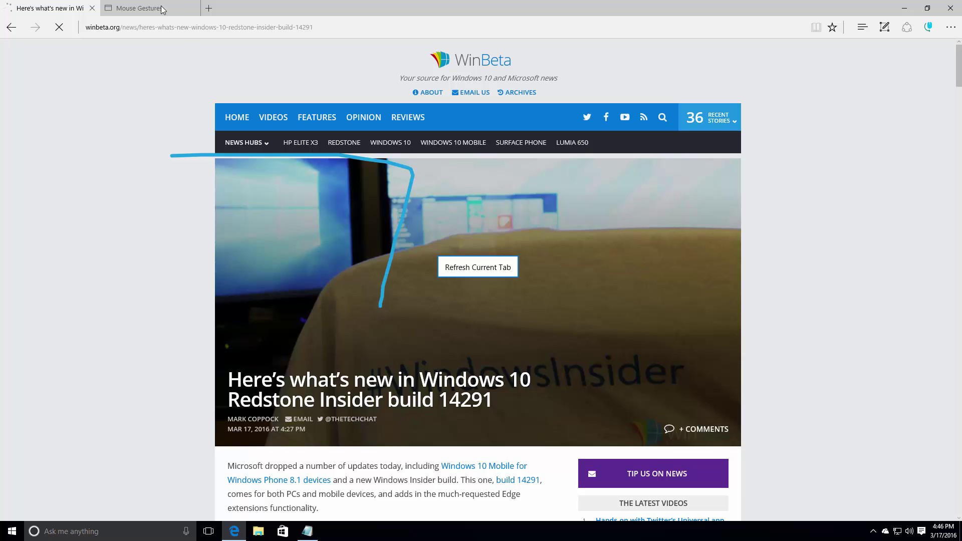
- Gesture to jump to the bottom of the article, then scroll back up
left_click(161, 9)
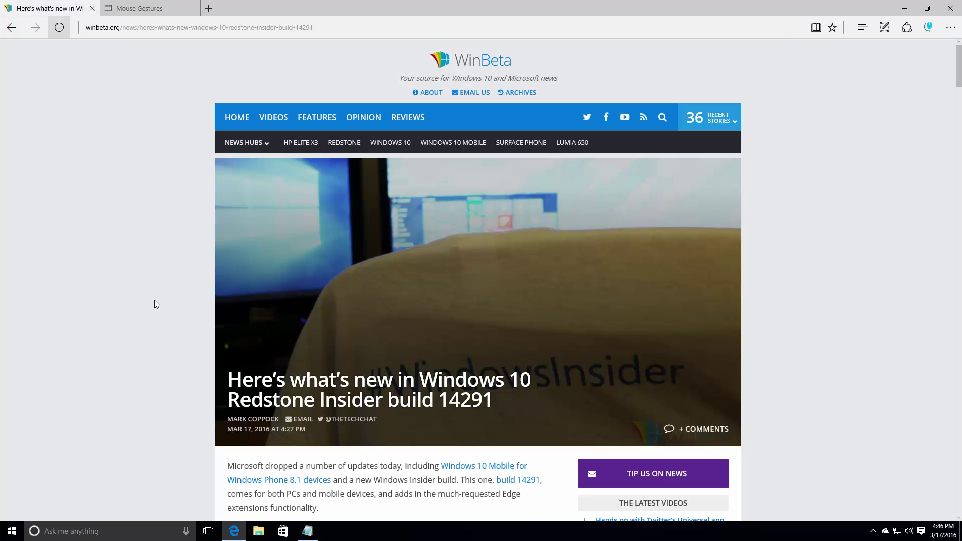
left_click_drag(199, 198, 58, 370)
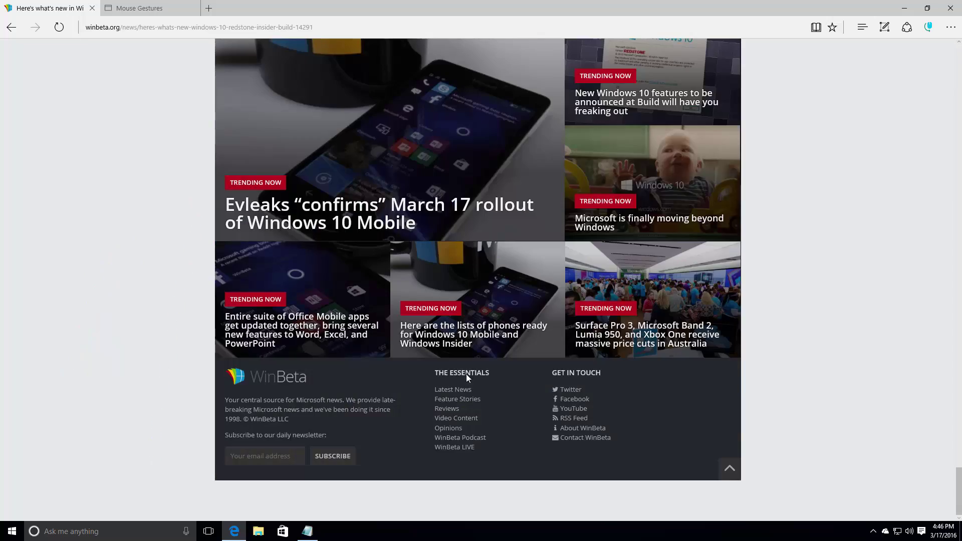
scroll(551, 381, "up", 10)
scroll(553, 385, "up", 15)
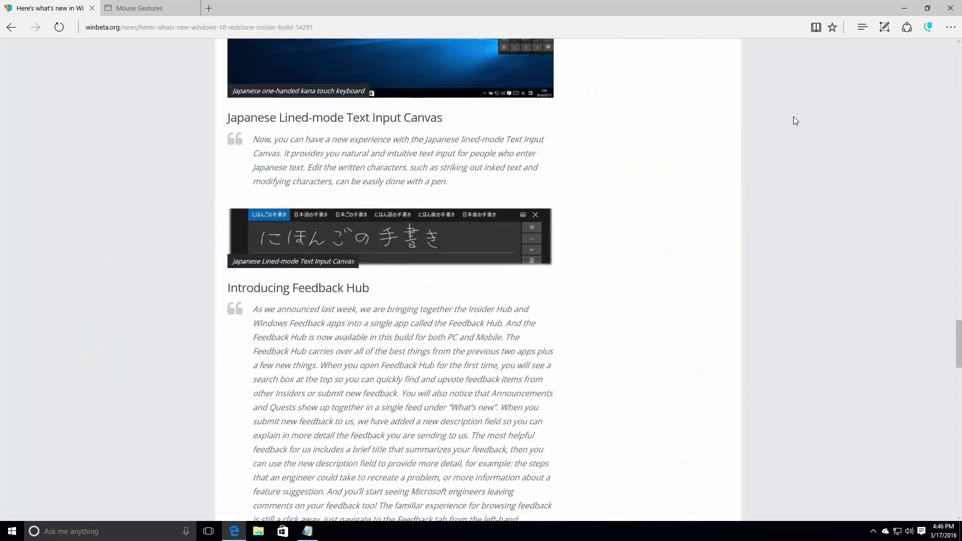
scroll(369, 159, "up", 10)
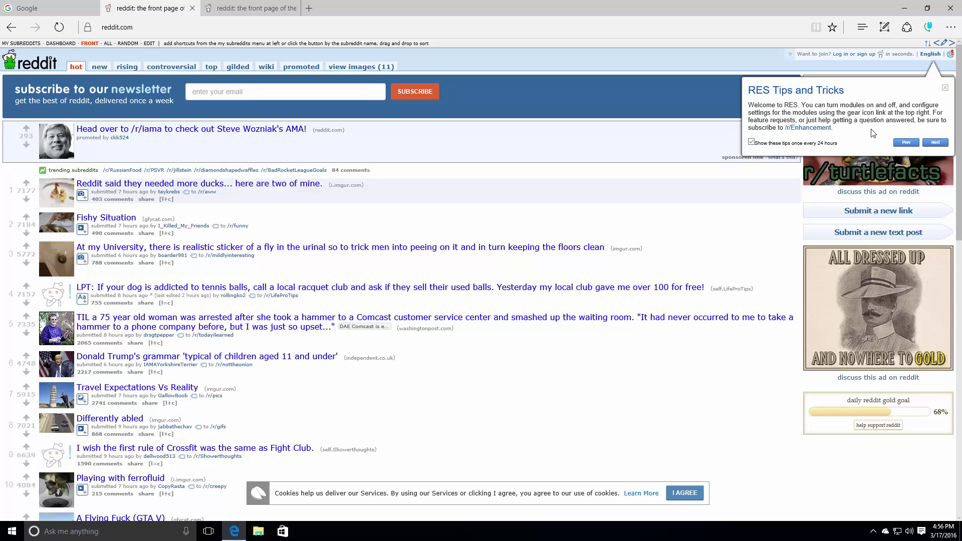
- Dismiss RES tips, browse RES Core and About settings, then gesture-close all other tabs
left_click(946, 90)
left_click(953, 57)
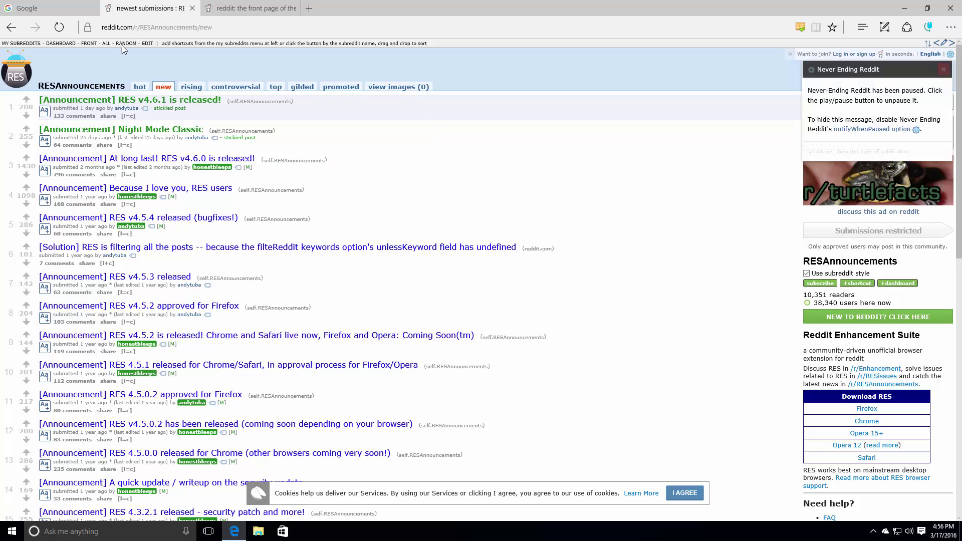
key("ctrl+Tab")
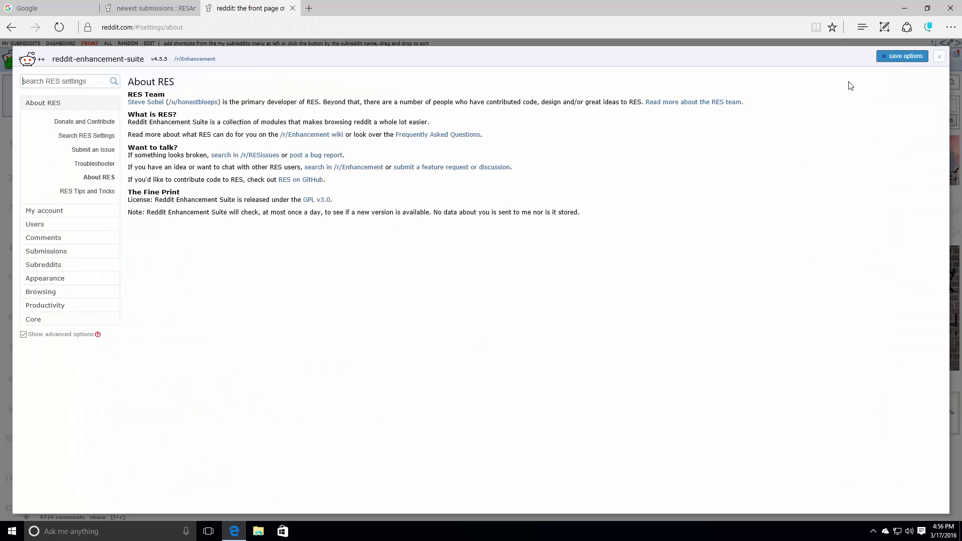
left_click(46, 321)
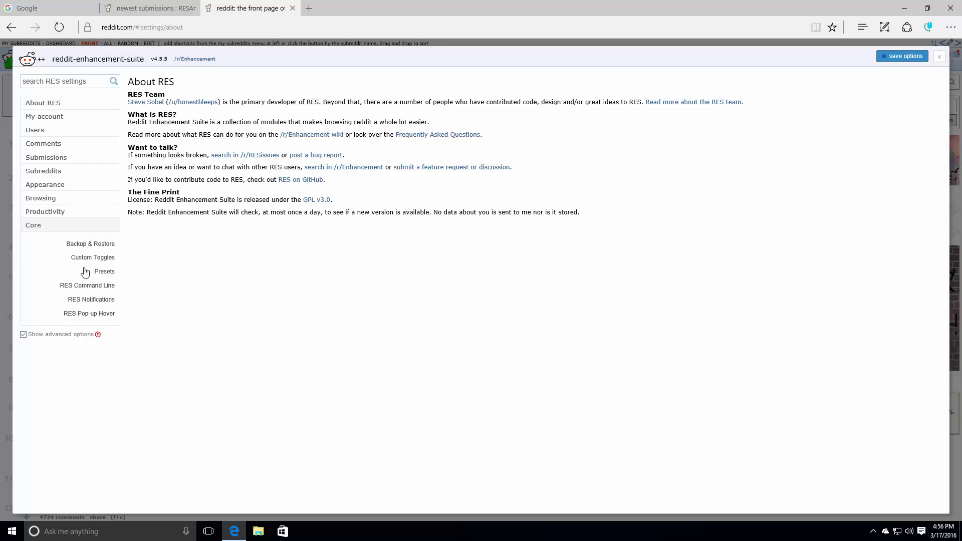
left_click(46, 103)
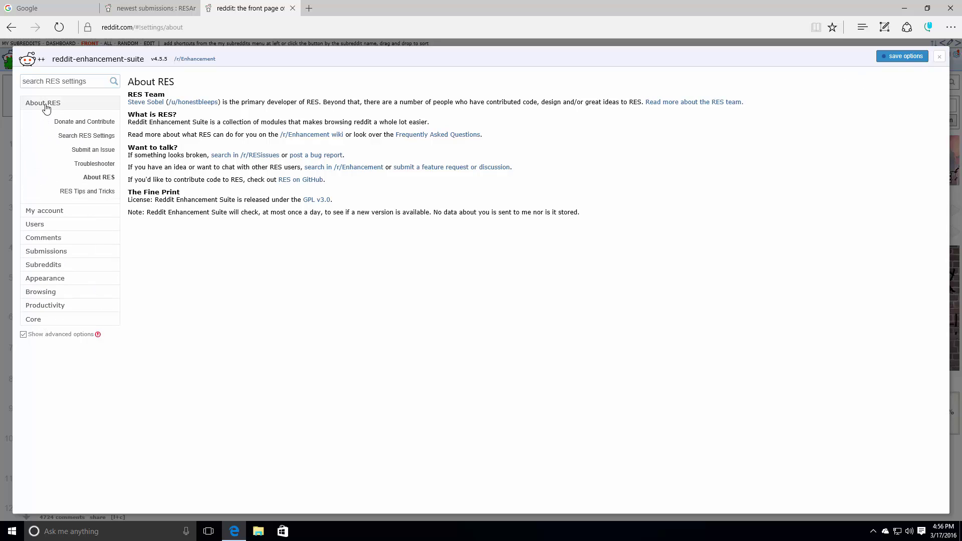
left_click(938, 53)
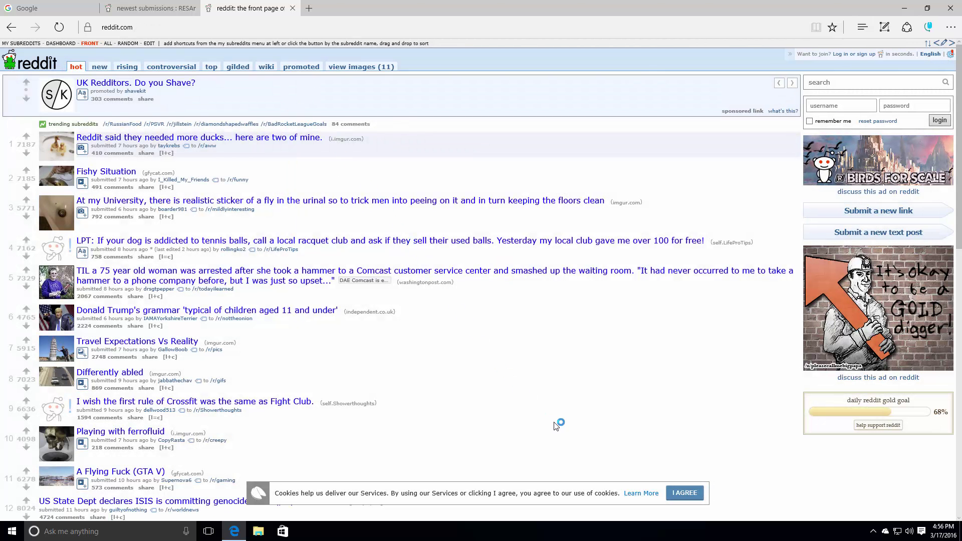
left_click_drag(418, 160, 291, 370)
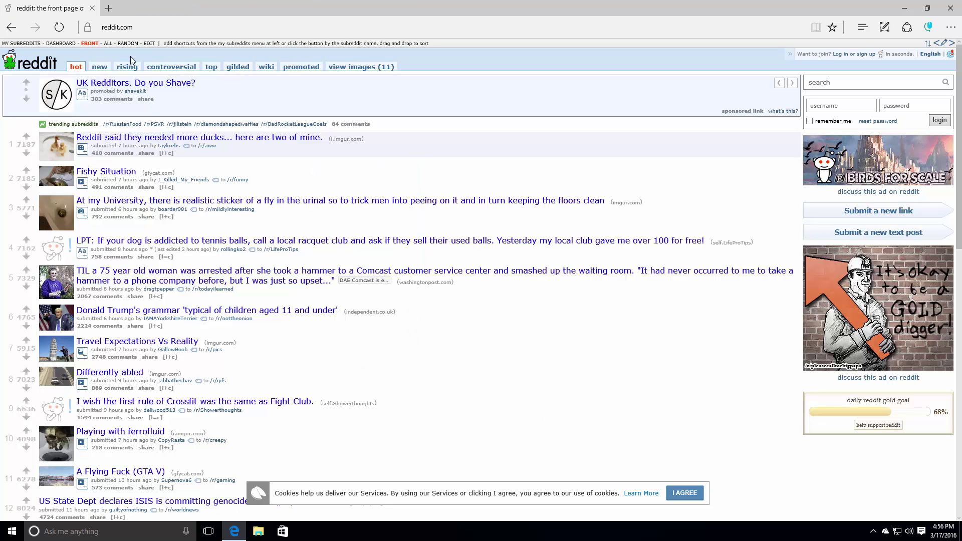
- Load google.es in a new tab, add an empty tab, and translate Google into English
left_click(109, 9)
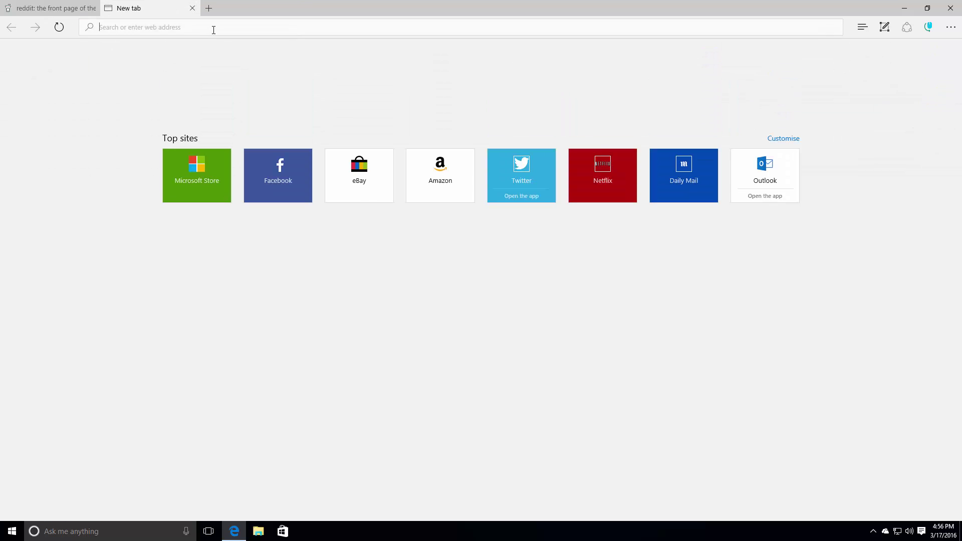
type("google.es/?gws_rd=ssl")
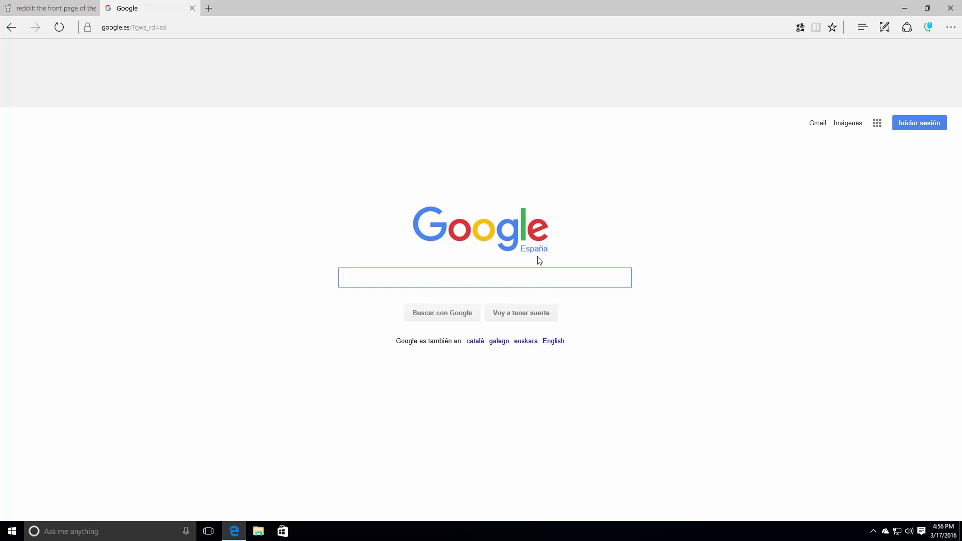
left_click(208, 15)
left_click(140, 8)
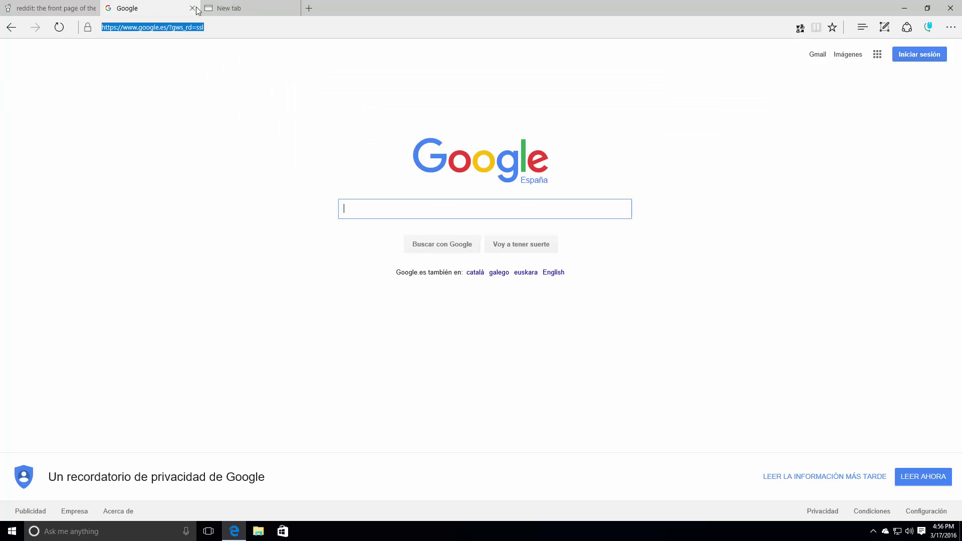
left_click(627, 165)
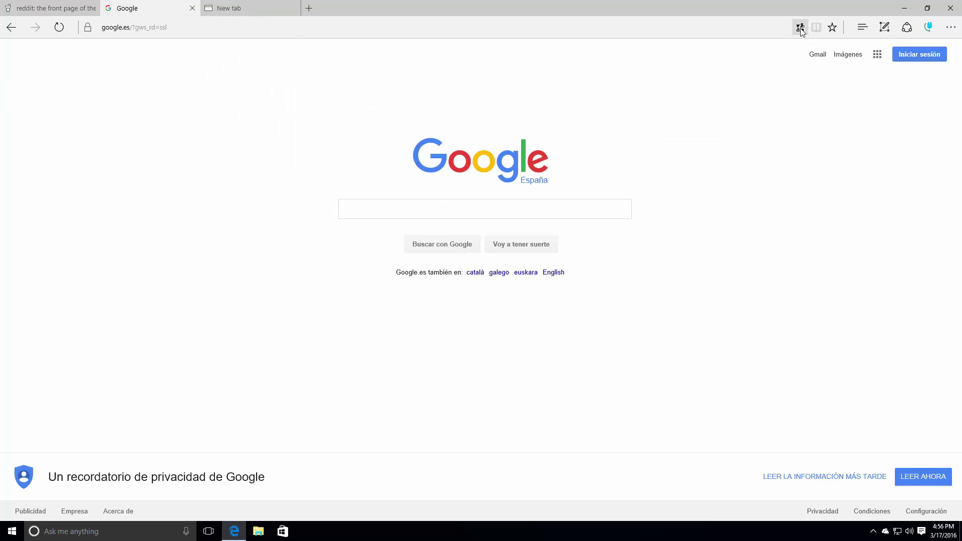
left_click(800, 28)
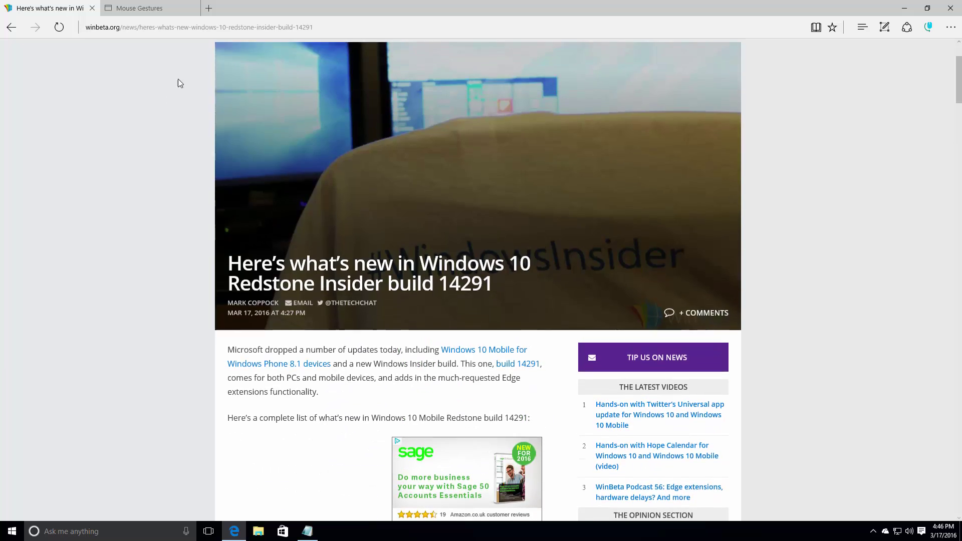
- Pin the WinBeta article tab, then switch between it and the Mouse Gestures settings
scroll(179, 83, "up", 1)
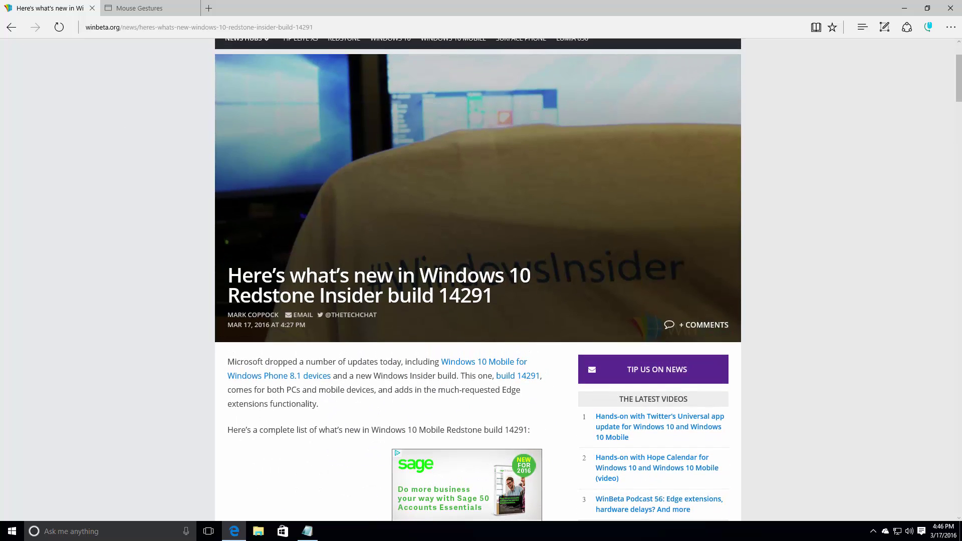
right_click(61, 10)
left_click(100, 124)
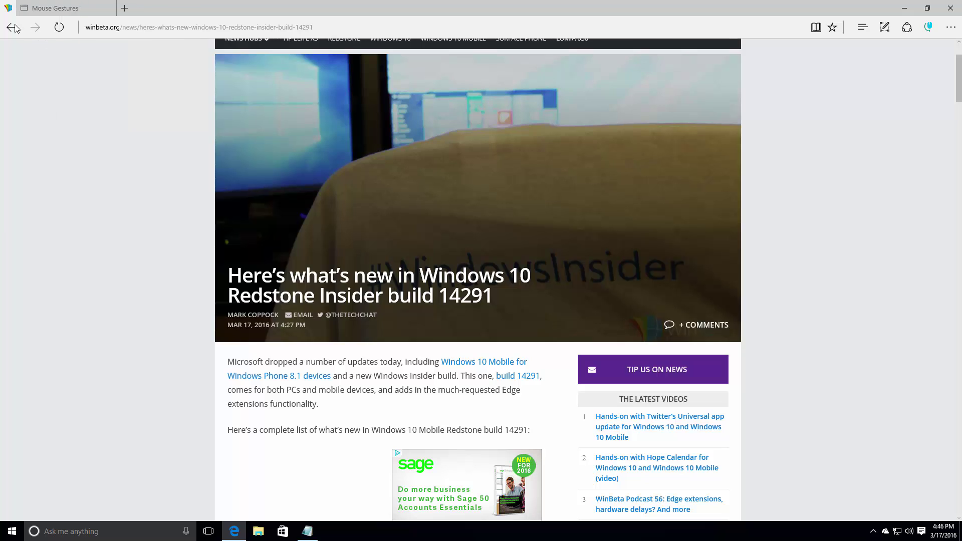
left_click(70, 8)
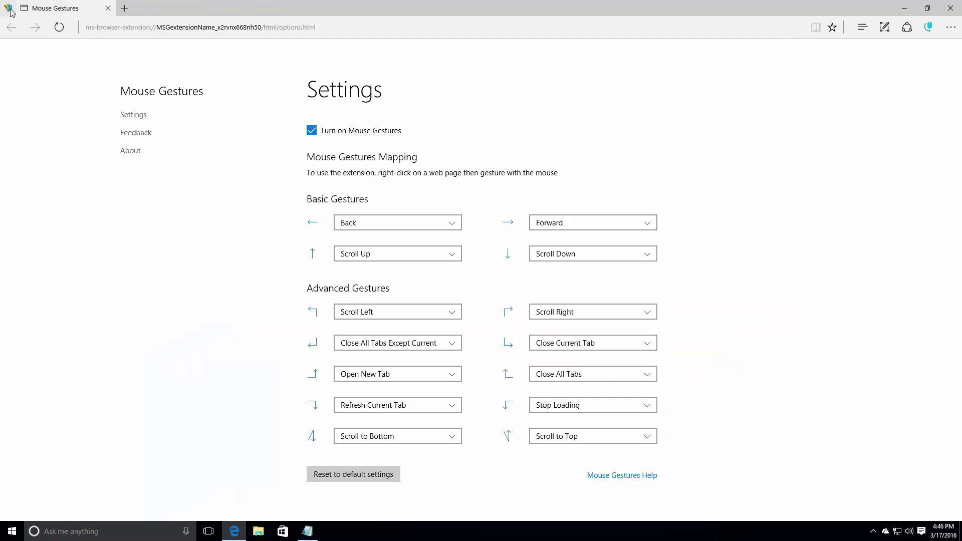
left_click(9, 9)
left_click(55, 8)
- Take the Mouse Gestures settings address and load it in a new tab with Paste and go
left_click(215, 27)
key("ctrl+c")
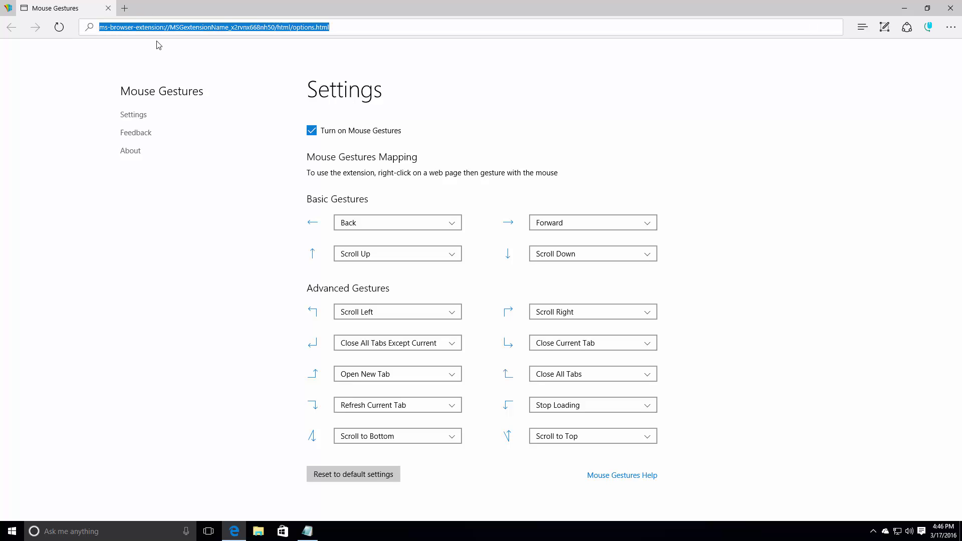
left_click_drag(149, 29, 126, 9)
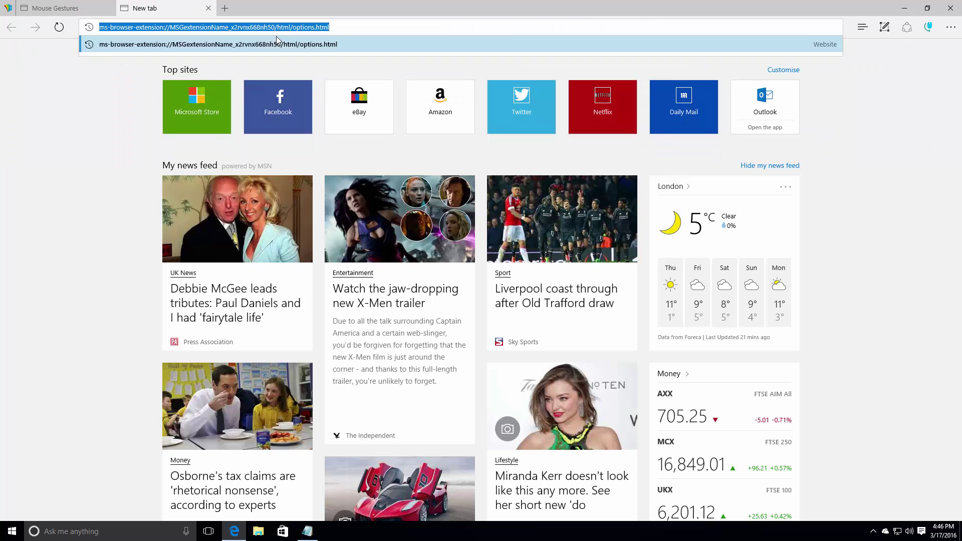
right_click(334, 30)
left_click(185, 42)
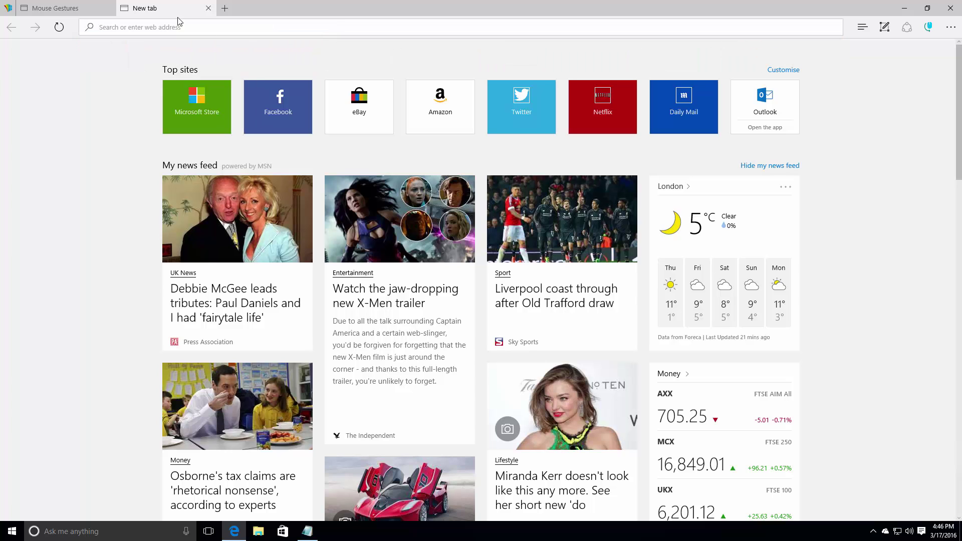
right_click(155, 31)
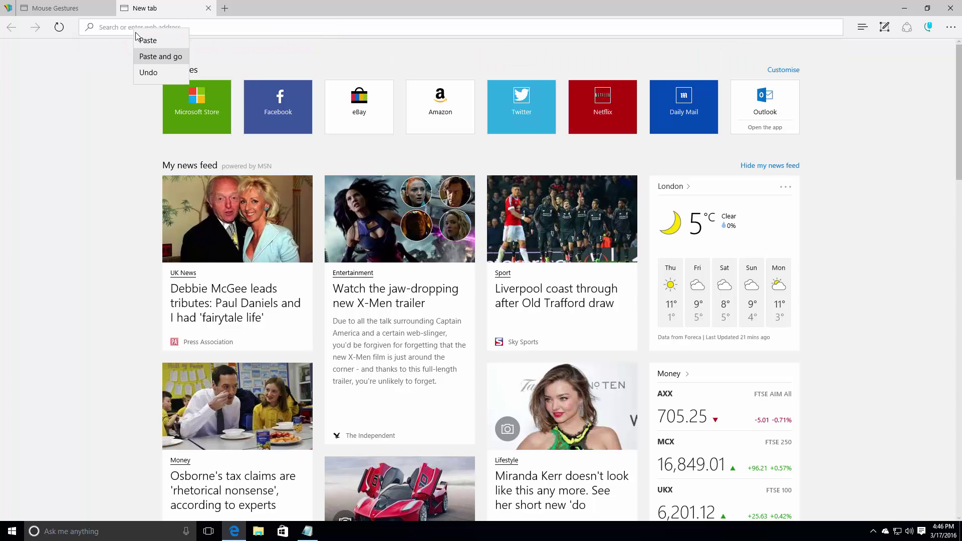
left_click(163, 57)
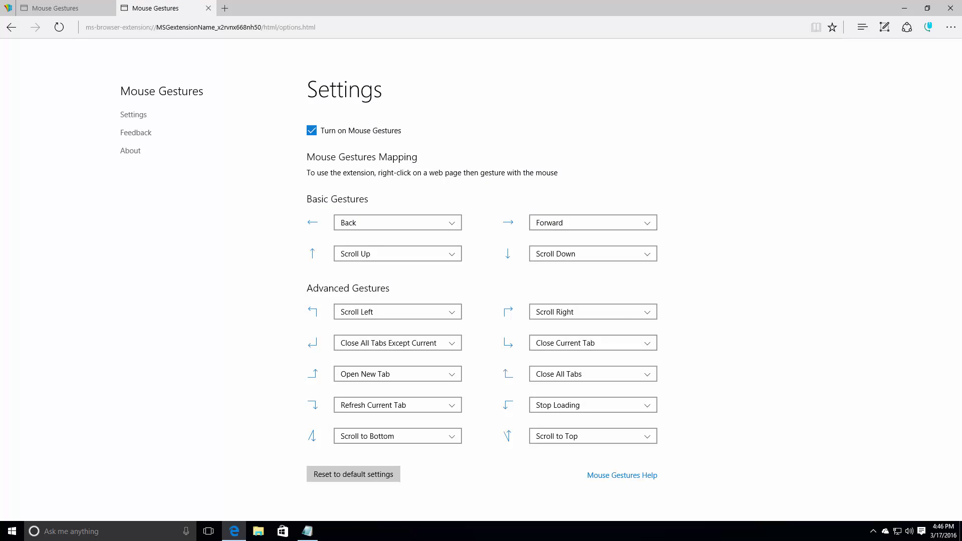
- Launch Maps from All apps under M, decline location access, dismiss the welcome, and maximize it
left_click(12, 531)
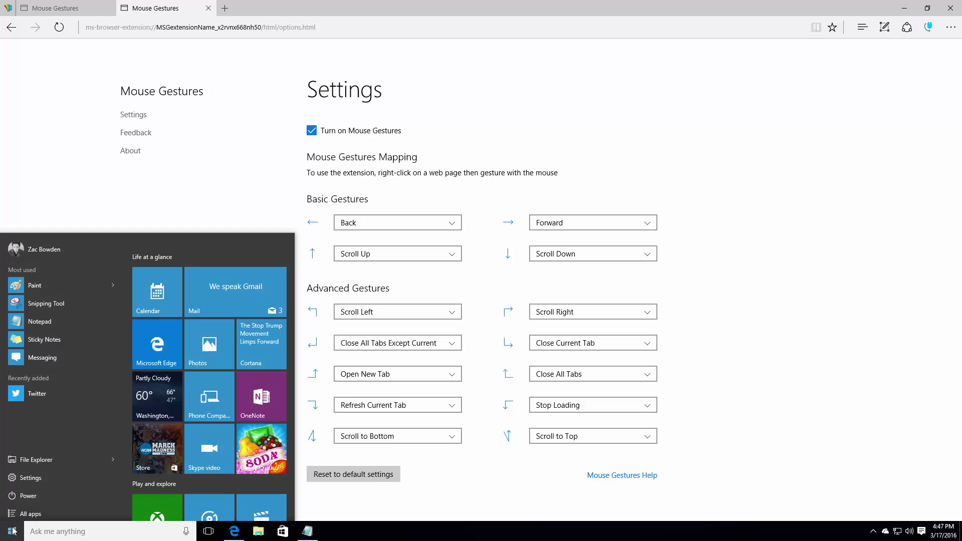
scroll(177, 383, "down", 4)
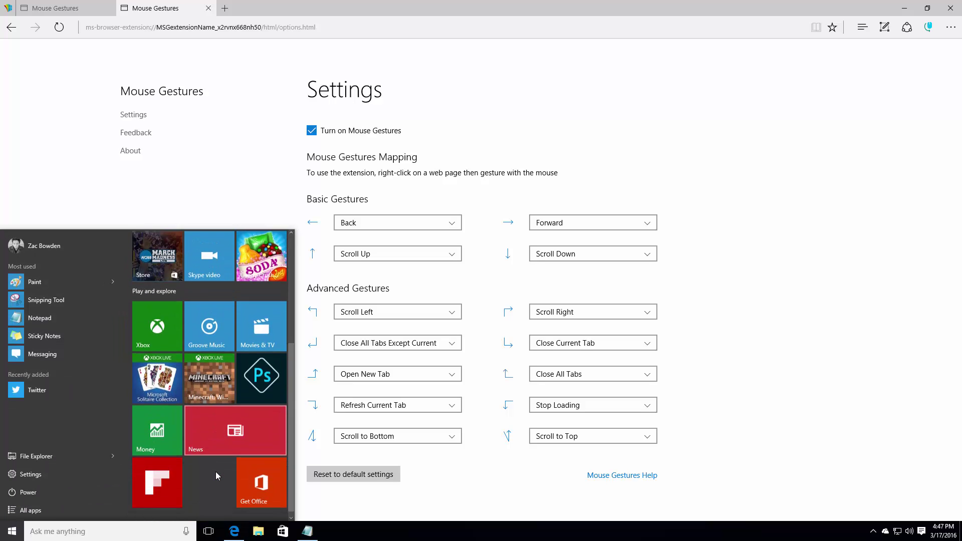
left_click(97, 509)
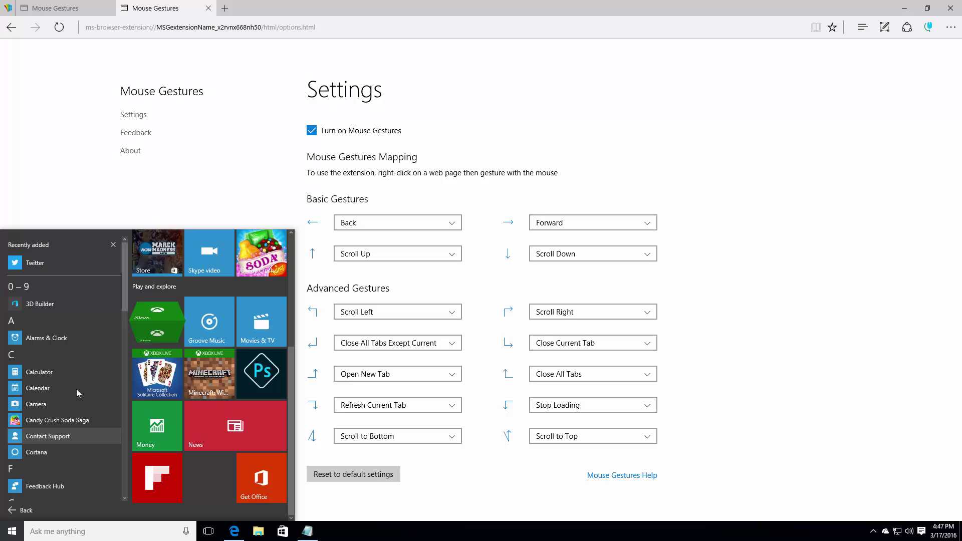
left_click(33, 356)
left_click(111, 356)
left_click(54, 284)
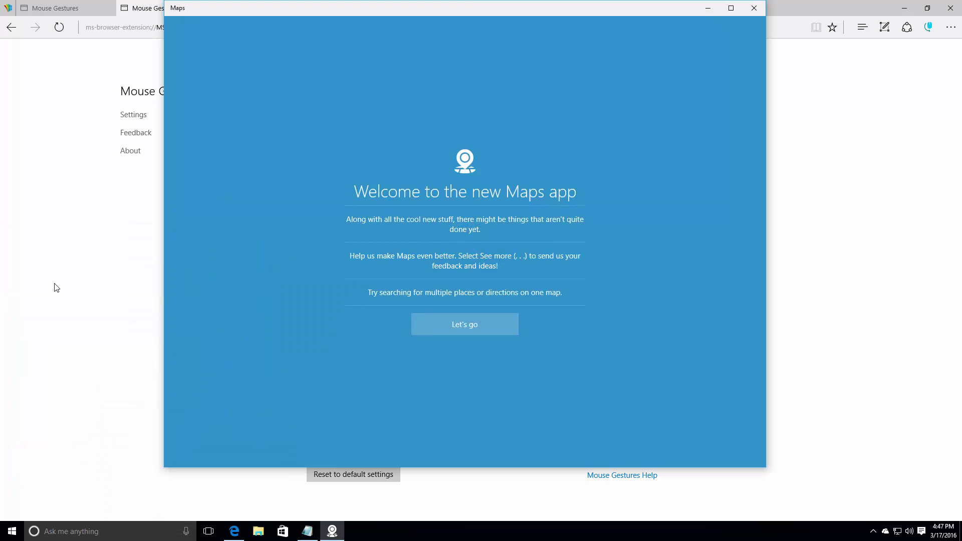
left_click(596, 256)
left_click(452, 329)
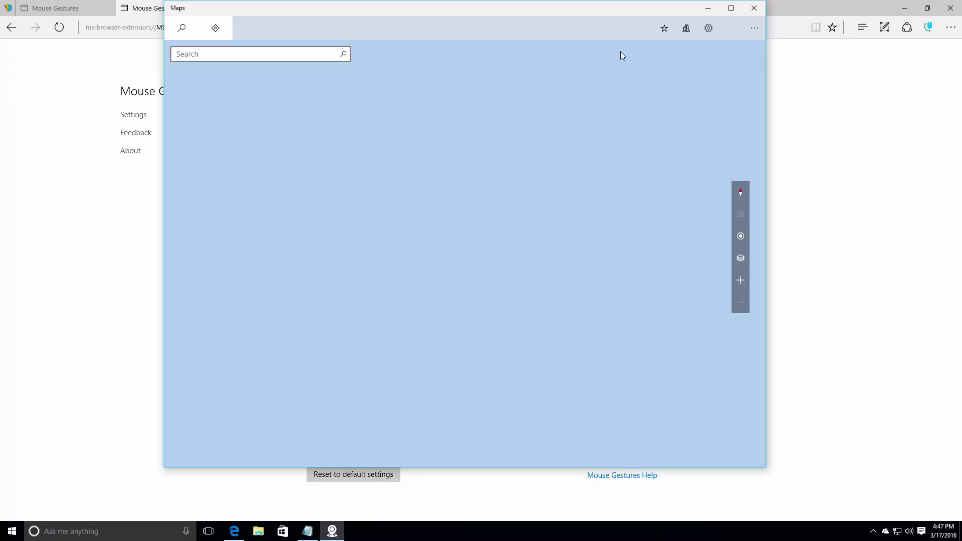
left_click(730, 9)
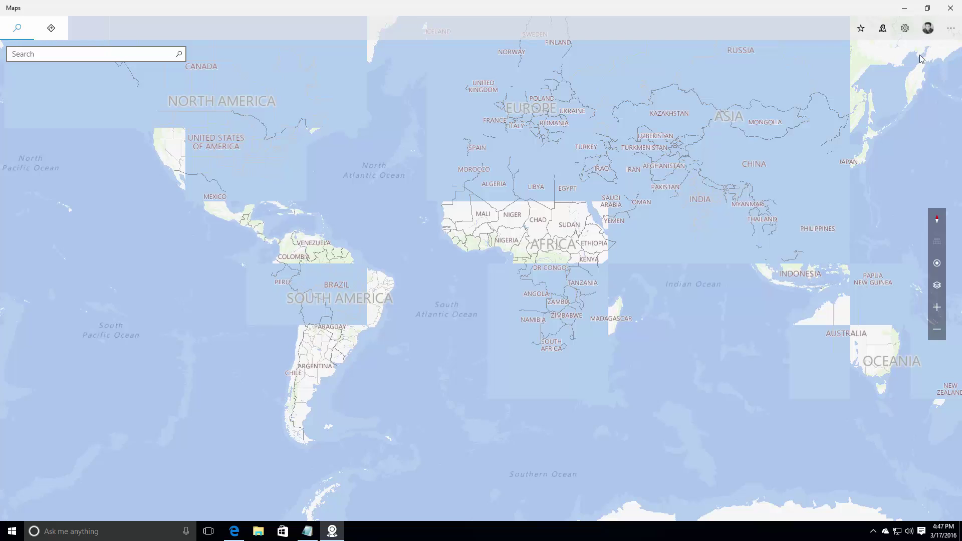
- Open Maps Feedback from the more-options menu, then force-close the frozen app with End Process
left_click(951, 28)
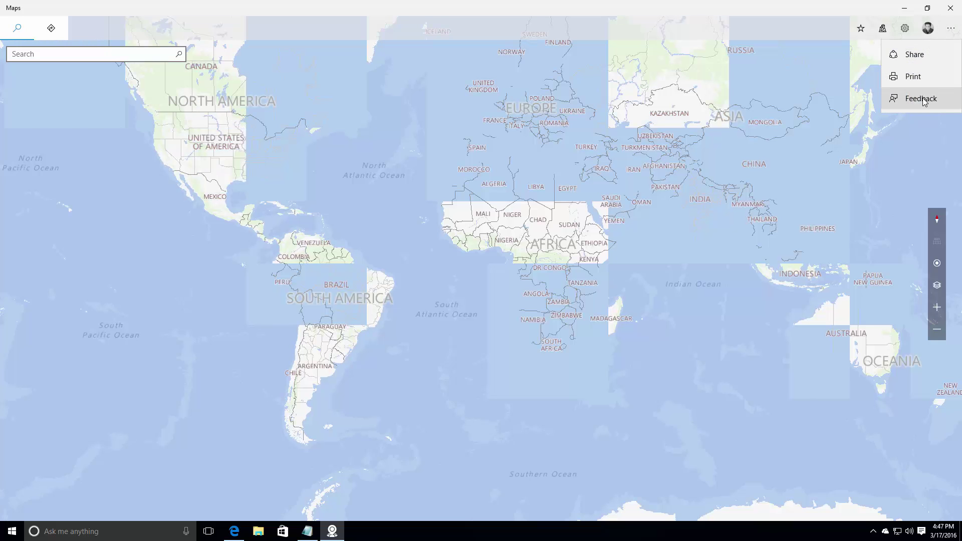
left_click(933, 56)
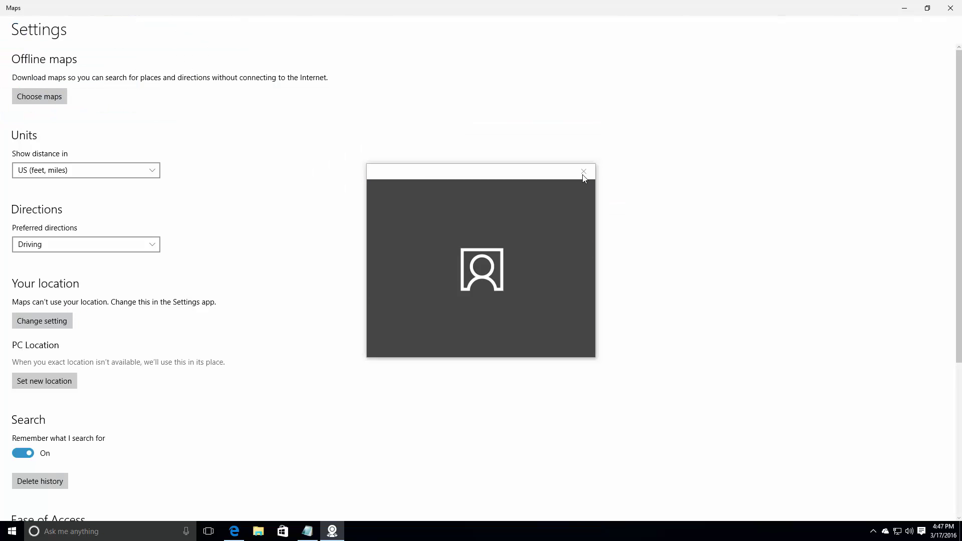
left_click(583, 173)
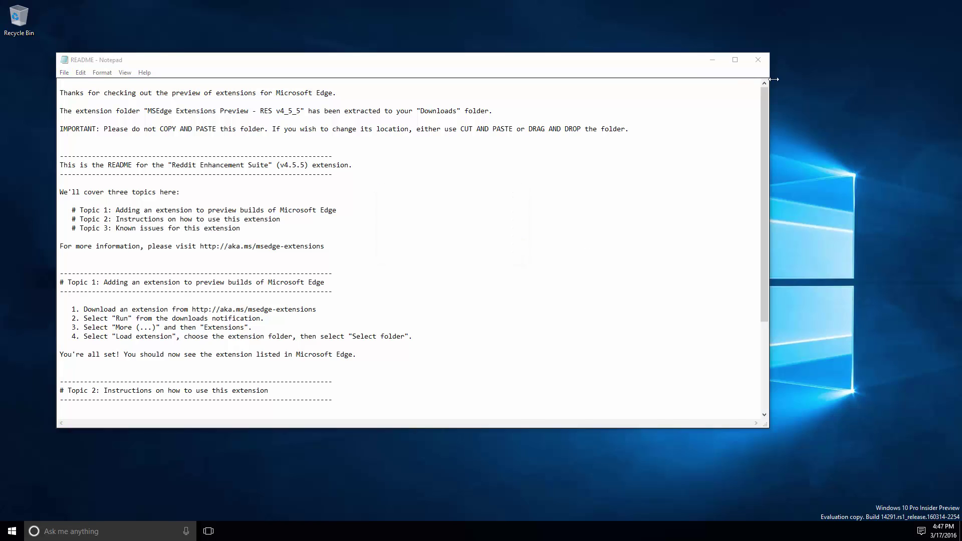
left_click(767, 59)
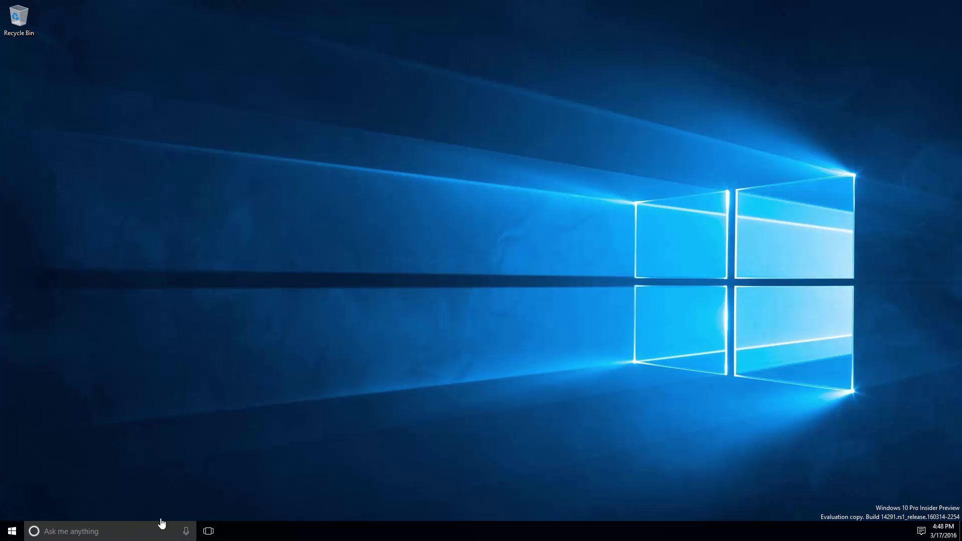
- Relaunch Maps by searching 'maps' from the Start menu
right_click(329, 277)
right_click(149, 172)
left_click(88, 249)
left_click(18, 526)
left_click(18, 526)
left_click(18, 526)
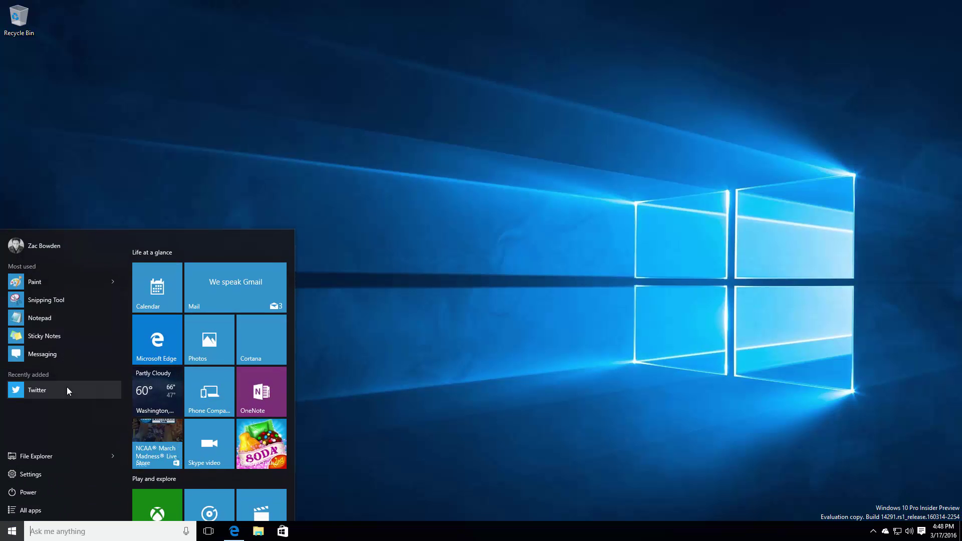
type("maps")
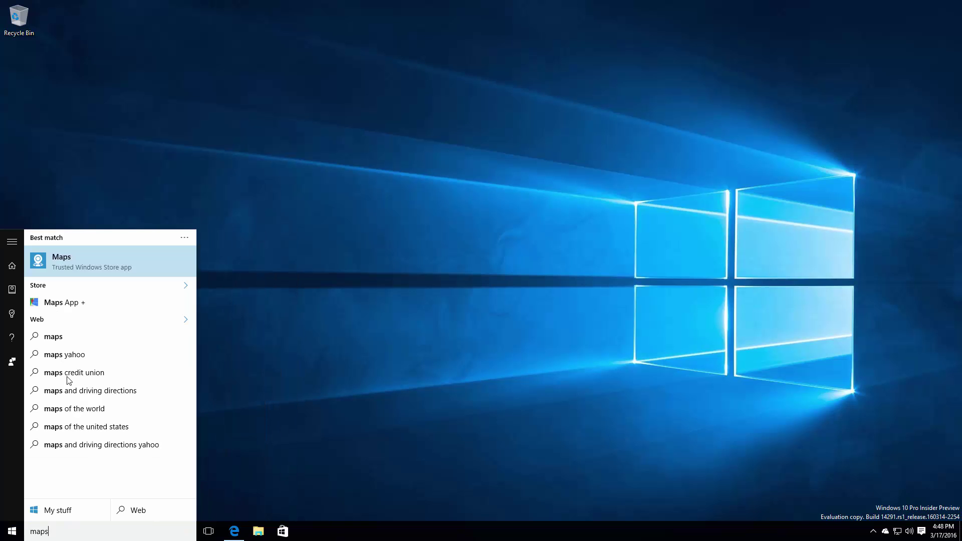
key("Return")
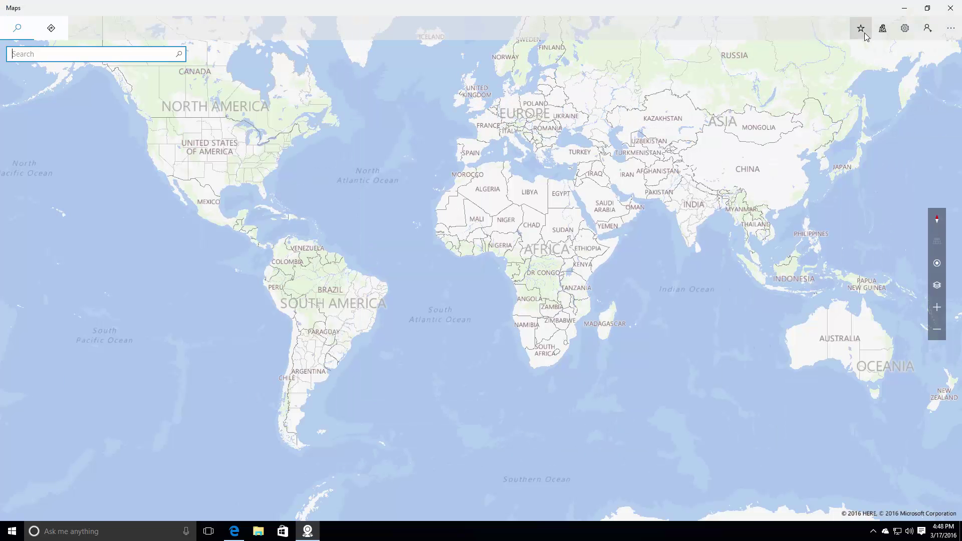
- Search 'London', pin the London Eye on Victoria Street, South Bank, then close Maps
left_click(45, 29)
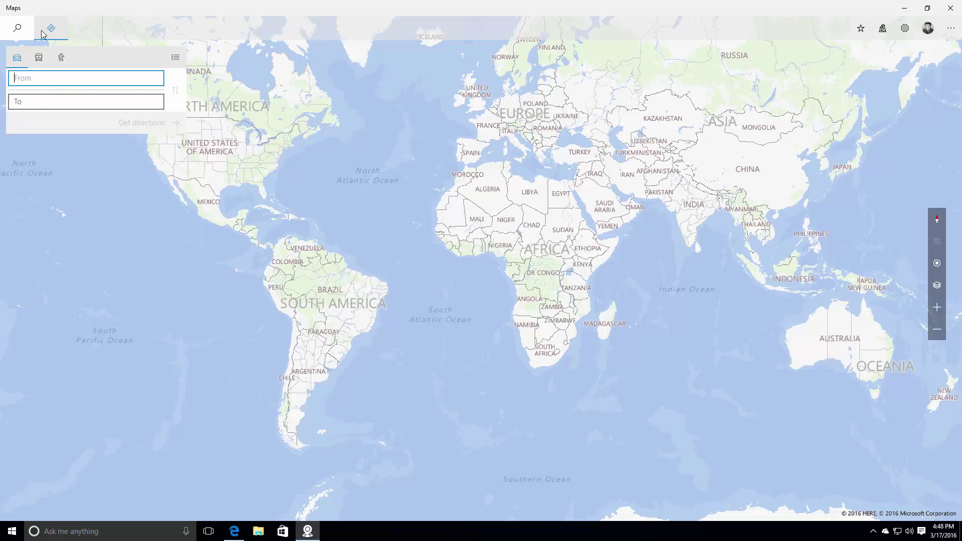
left_click(18, 29)
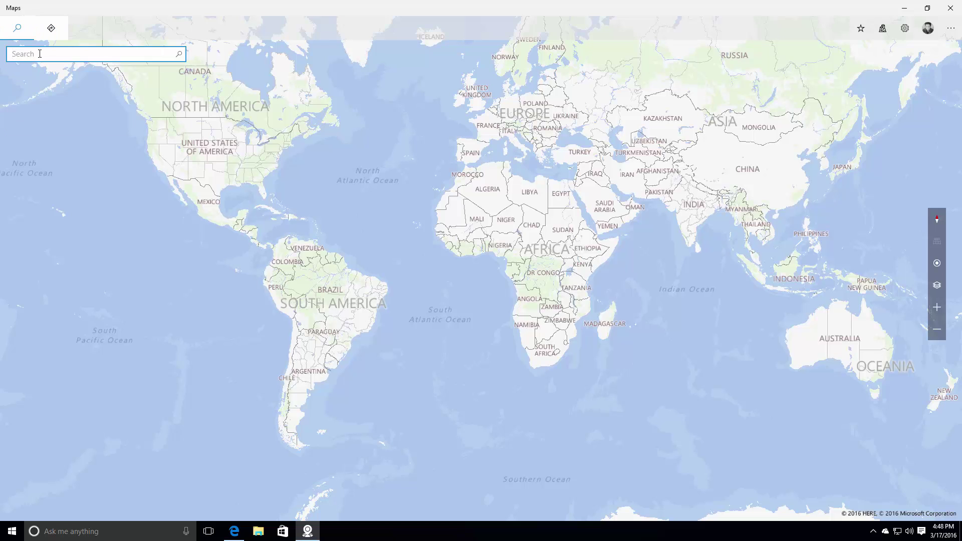
type("London Eye")
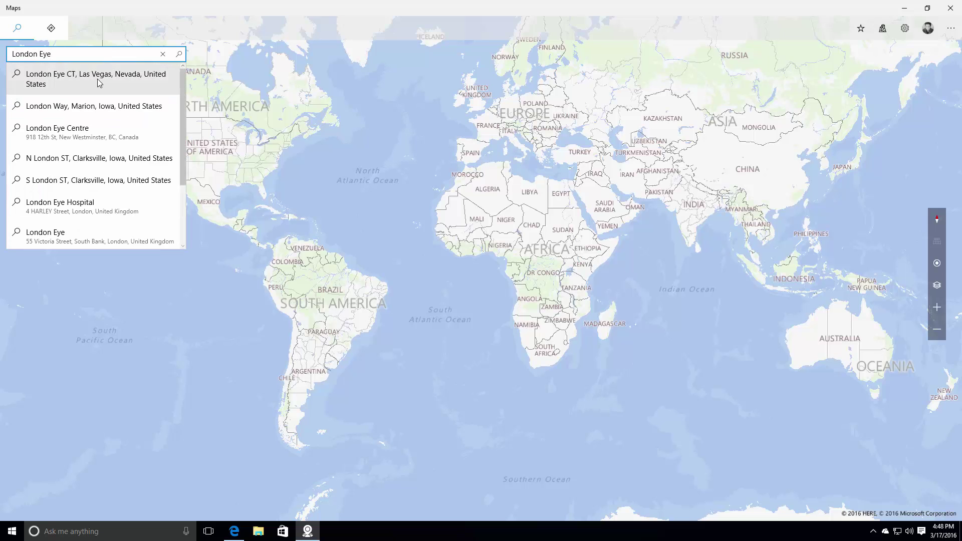
left_click(74, 228)
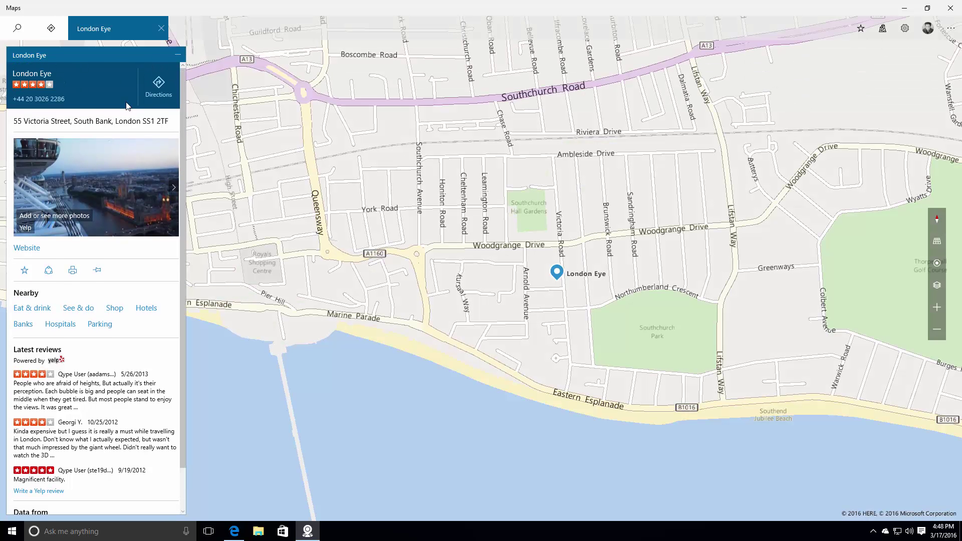
scroll(158, 301, "down", 1)
scroll(158, 301, "up", 1)
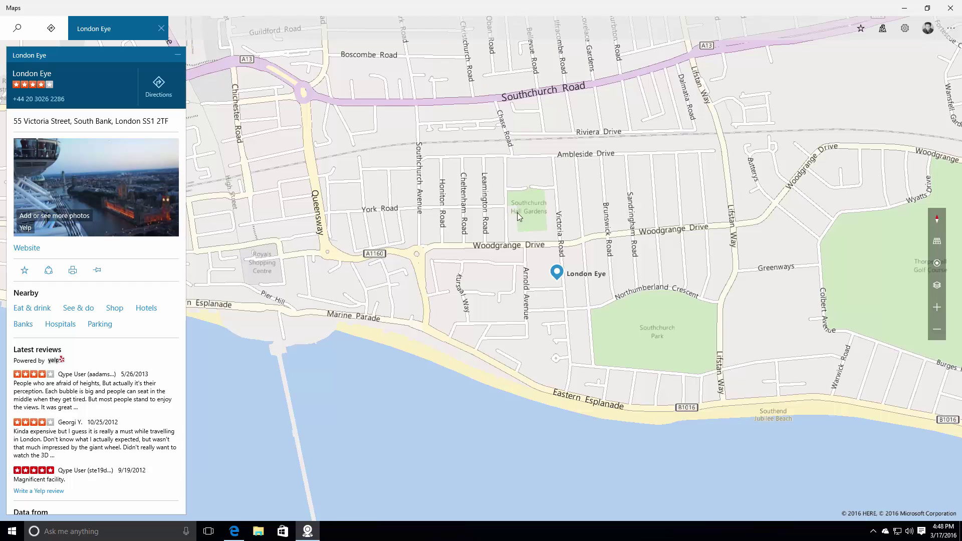
left_click(950, 12)
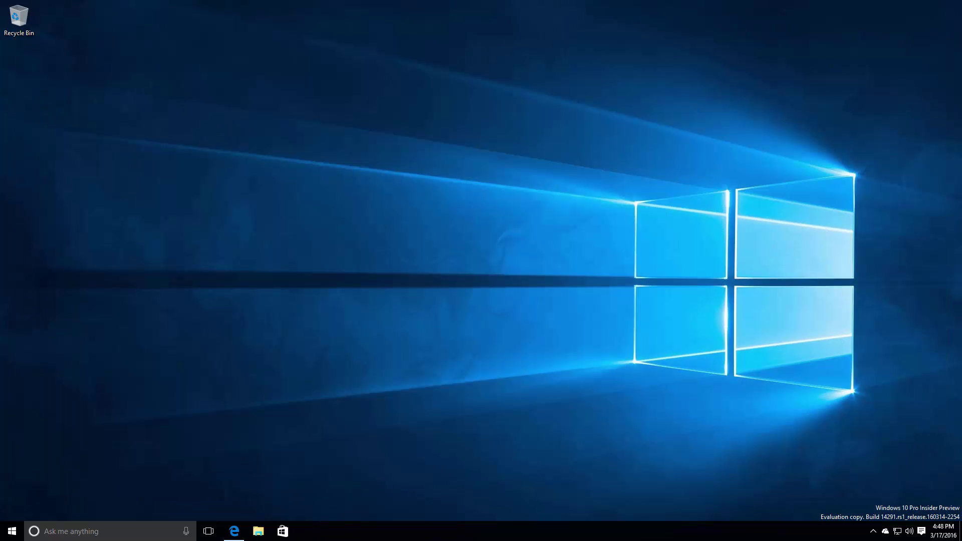
left_click(12, 532)
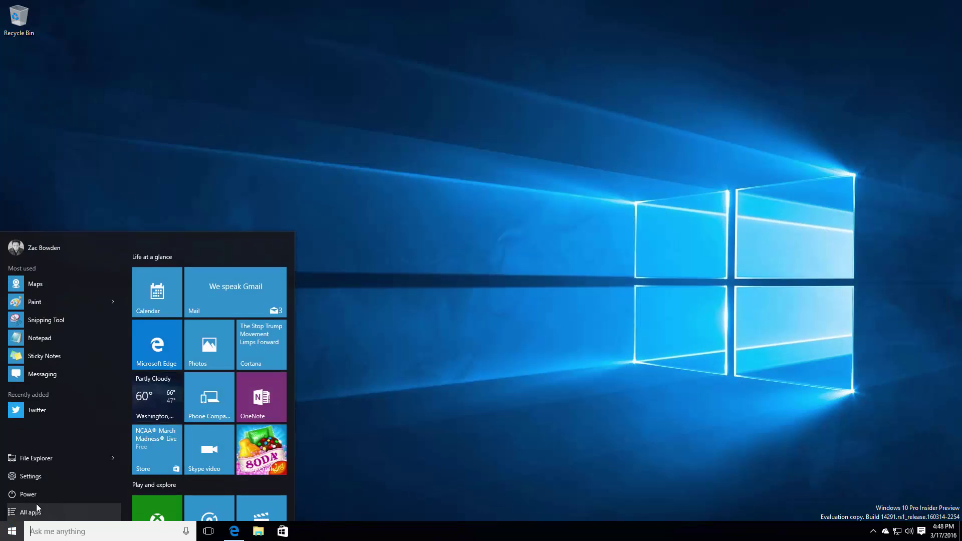
left_click(38, 501)
left_click(49, 338)
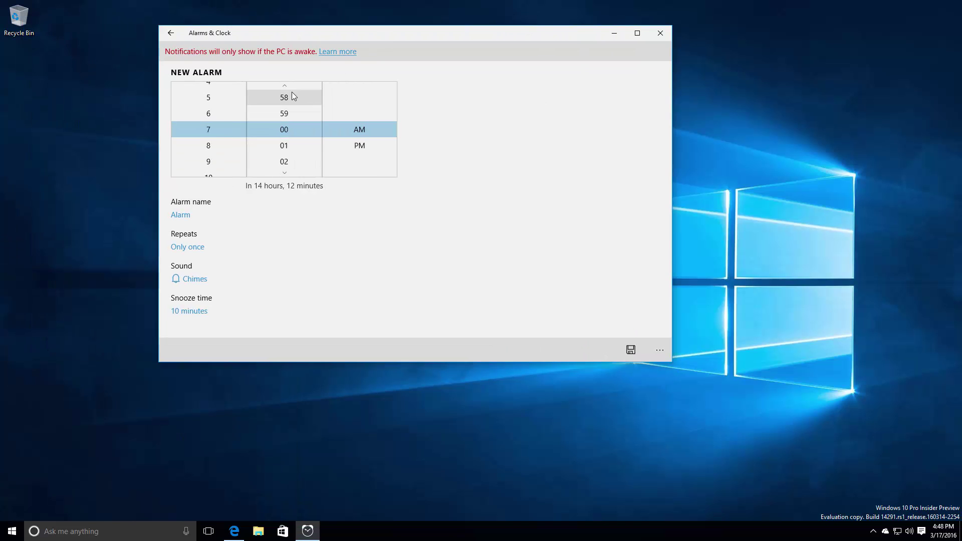
left_click(292, 92)
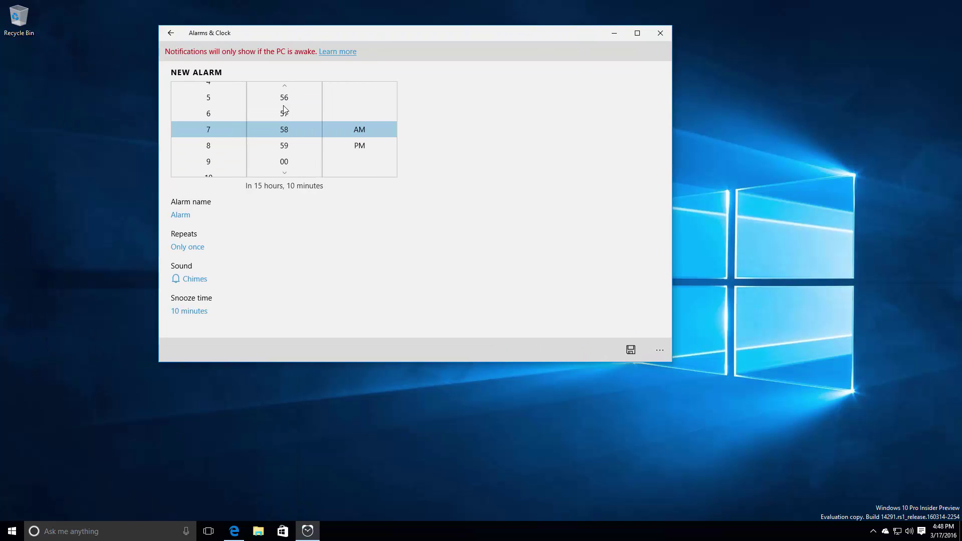
left_click(171, 33)
left_click(247, 64)
left_click(263, 64)
left_click(185, 51)
left_click(589, 349)
- Close Alarms & Clock and open Feedback Hub from its notification
left_click(660, 33)
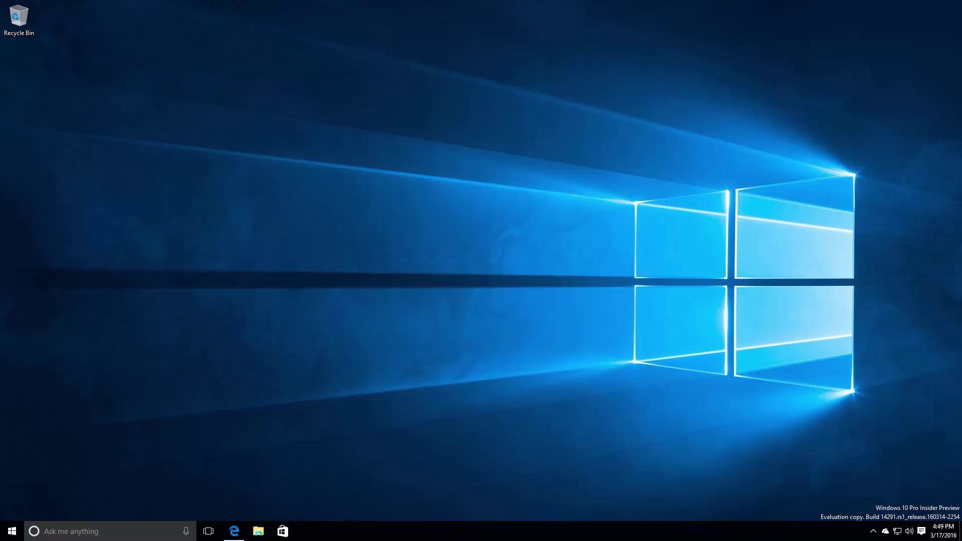
left_click(12, 531)
left_click(27, 346)
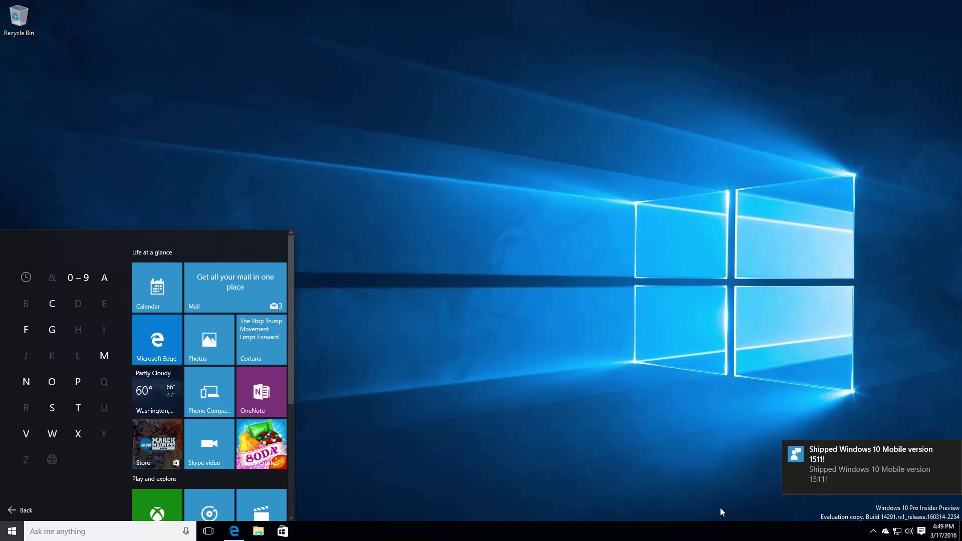
left_click(757, 464)
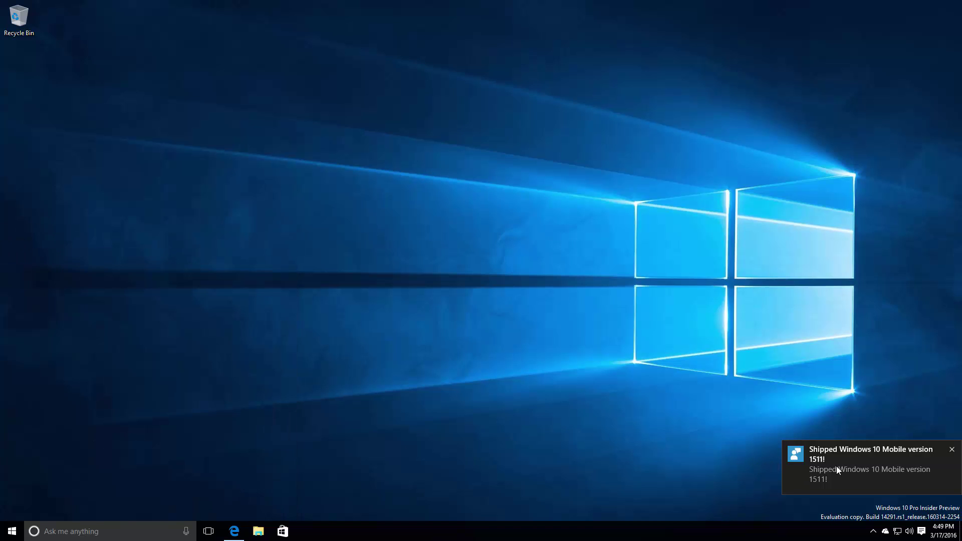
left_click(785, 476)
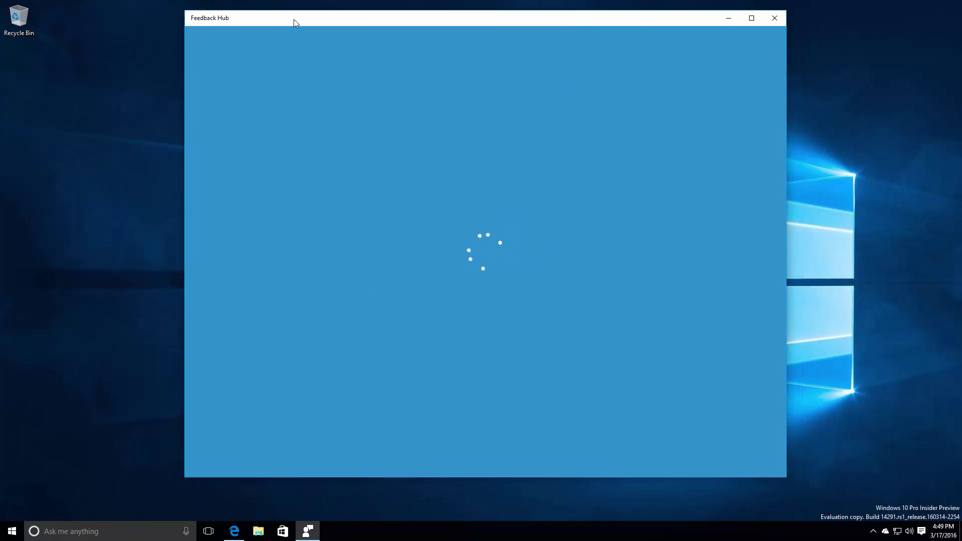
- Maximize the Feedback Hub window and scroll through the What's new announcements
double_click(294, 19)
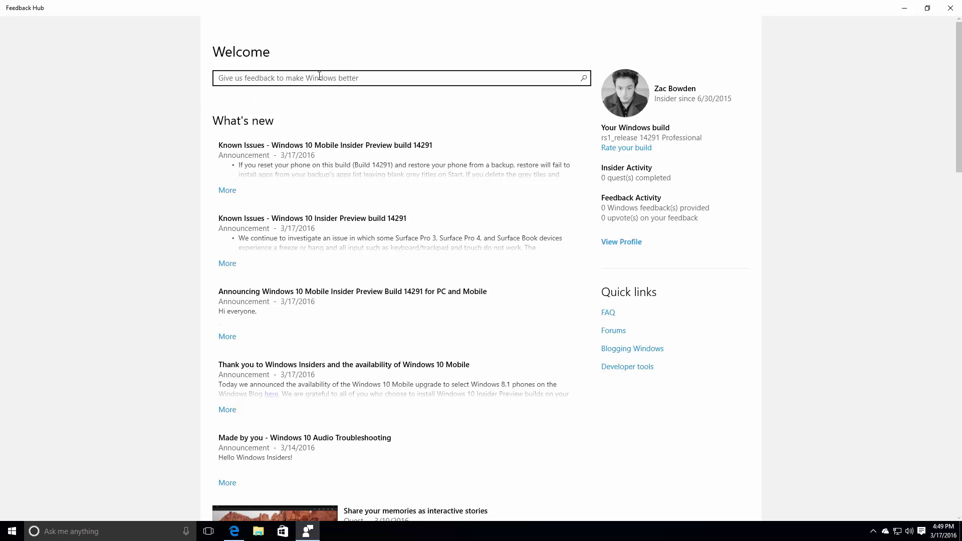
double_click(22, 10)
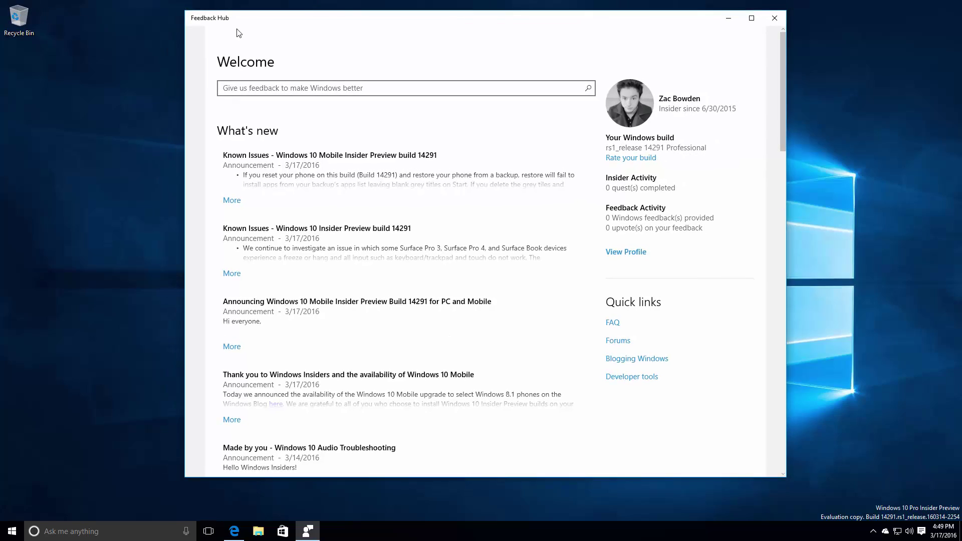
double_click(240, 21)
scroll(410, 199, "down", 3)
scroll(342, 282, "up", 1)
scroll(342, 282, "up", 2)
scroll(473, 224, "down", 5)
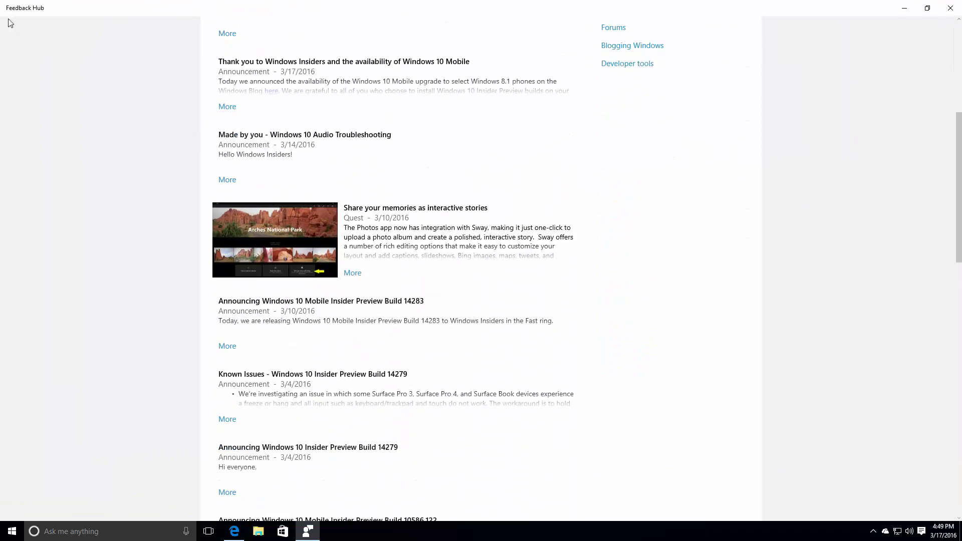
- Close Feedback Hub, relaunch it from All apps under F, and acknowledge its Welcome message
left_click(951, 8)
left_click(5, 535)
left_click(30, 510)
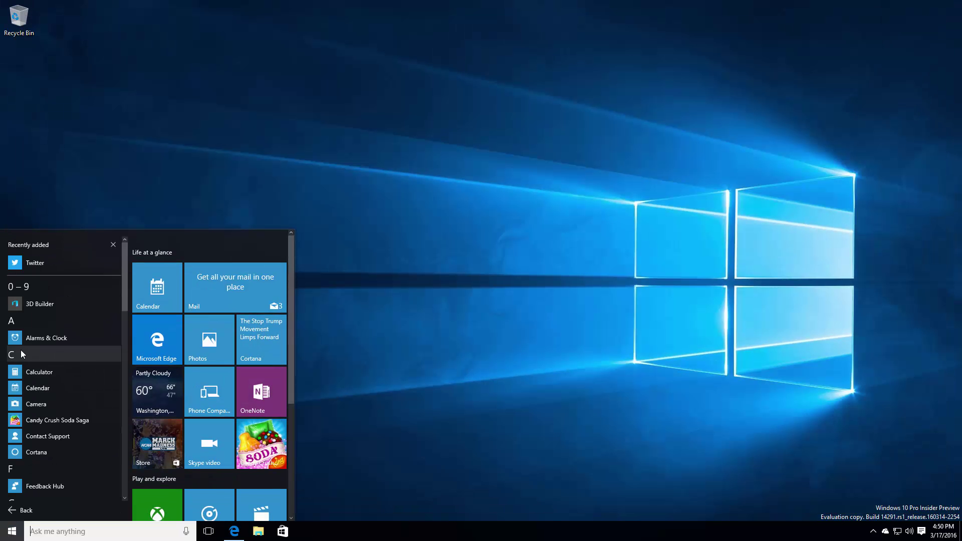
left_click(20, 349)
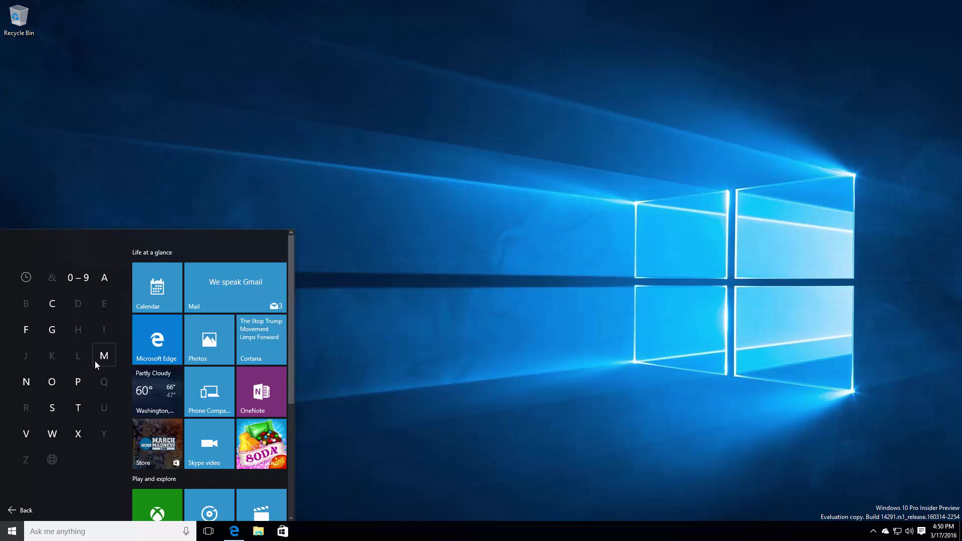
left_click(24, 331)
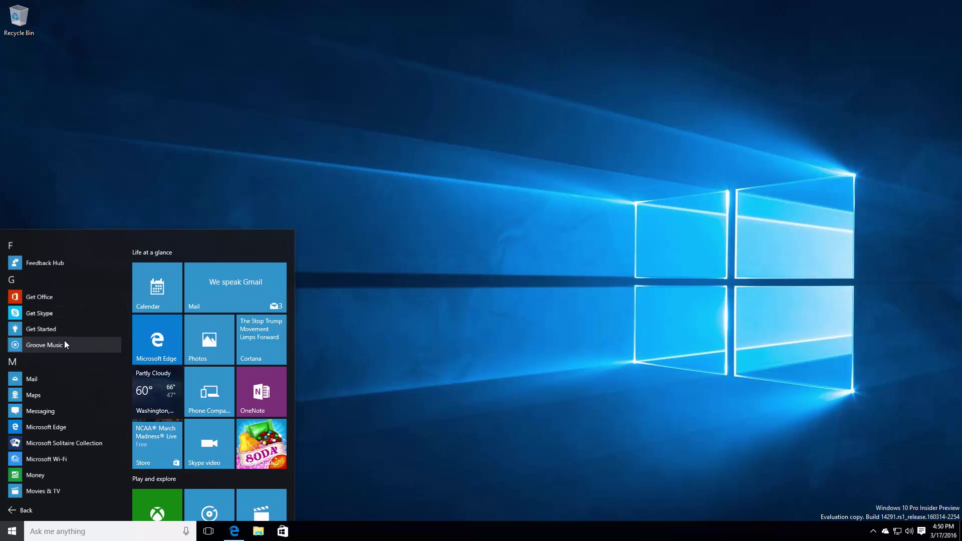
left_click(49, 266)
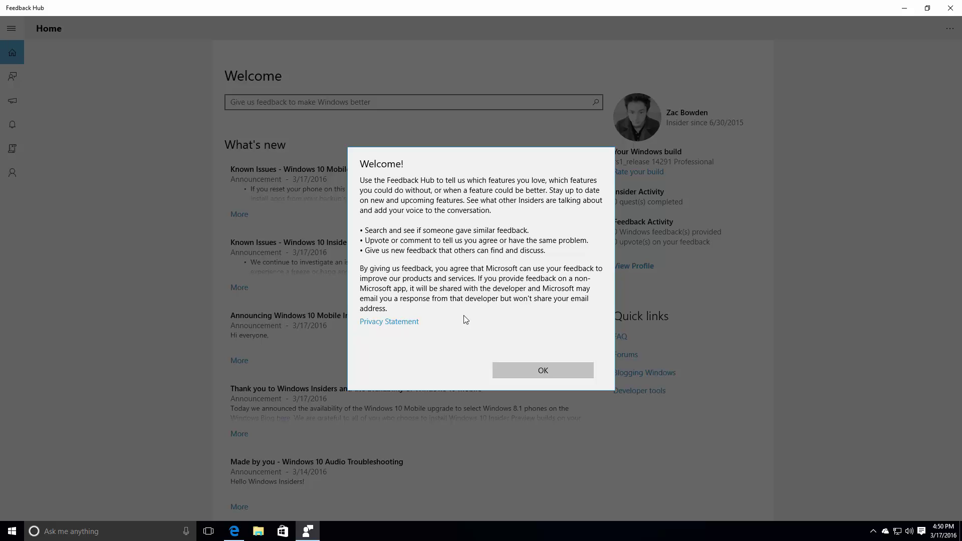
left_click(512, 367)
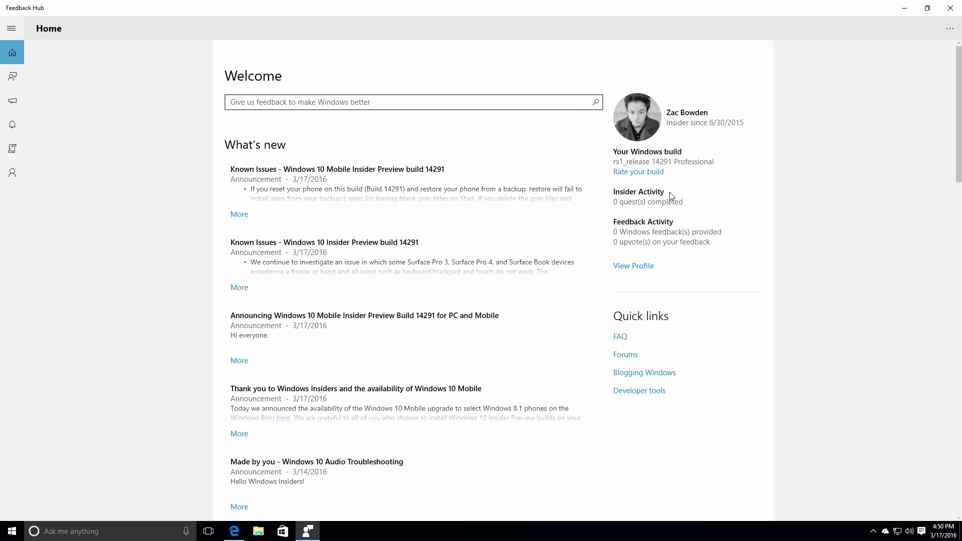
- Visit Feedback Hub's Feedback, New feedback, Announcements, Alerts, Quests and Profile pages, then return Home
left_click(11, 28)
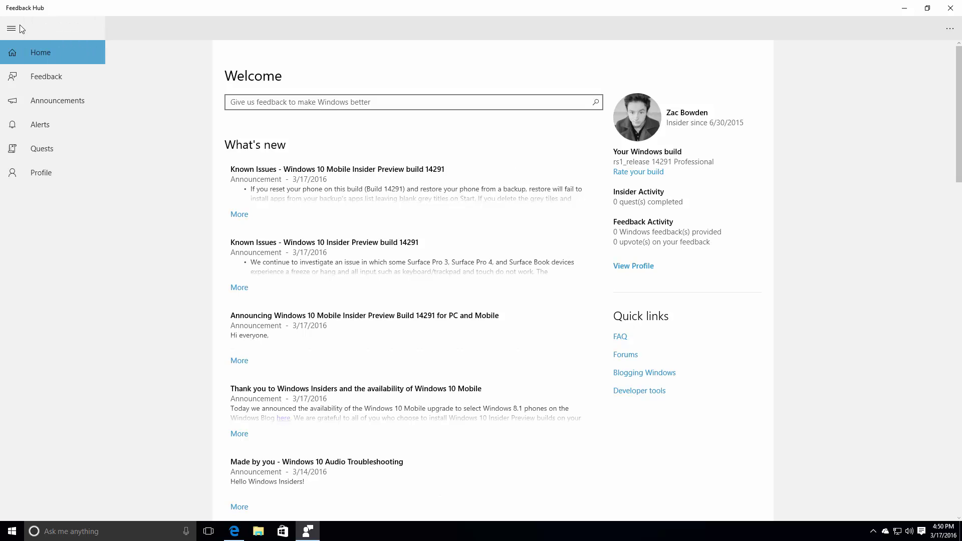
left_click(71, 76)
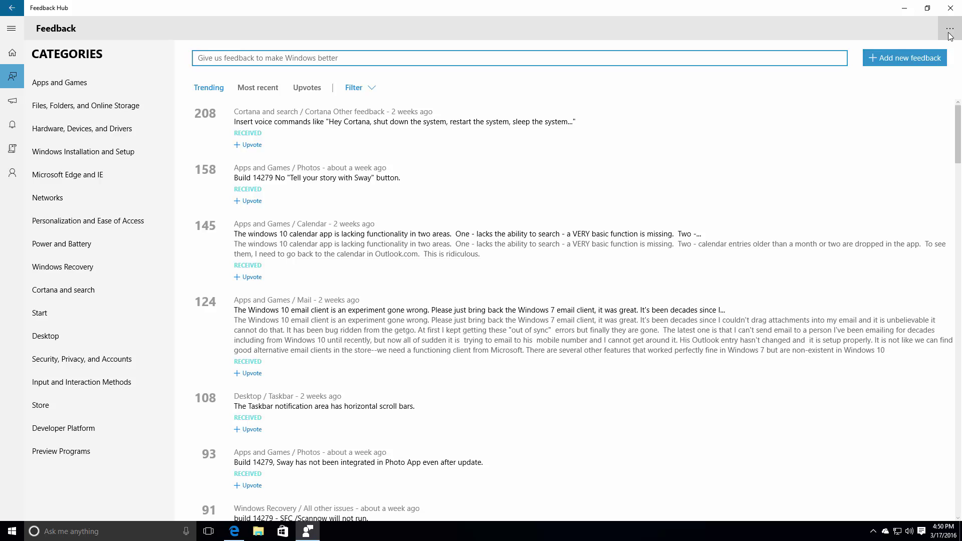
left_click(885, 63)
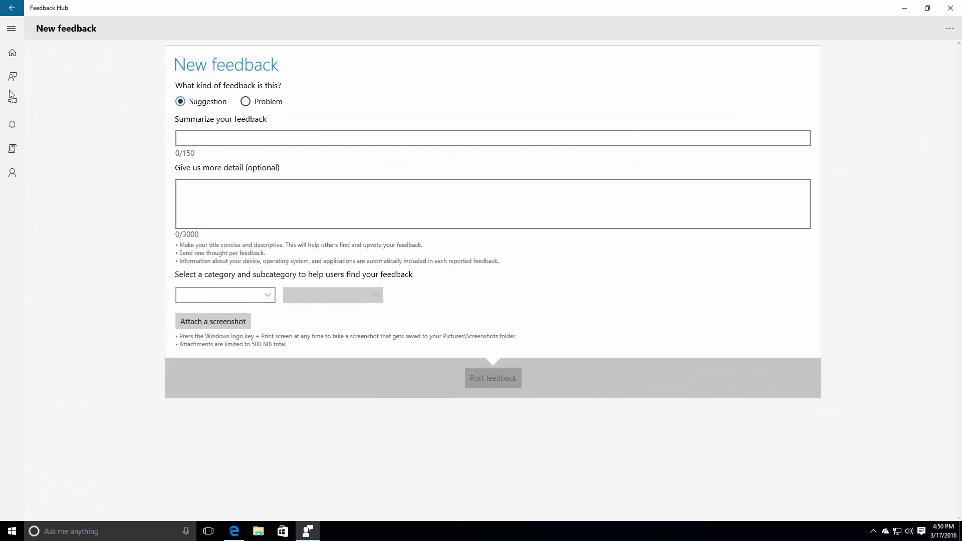
left_click(9, 103)
left_click(10, 131)
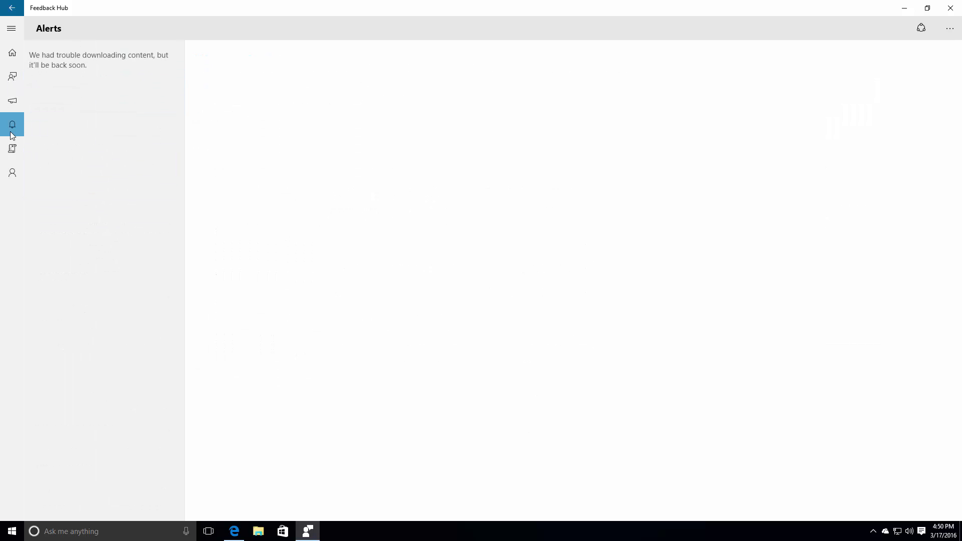
left_click(9, 152)
left_click(12, 172)
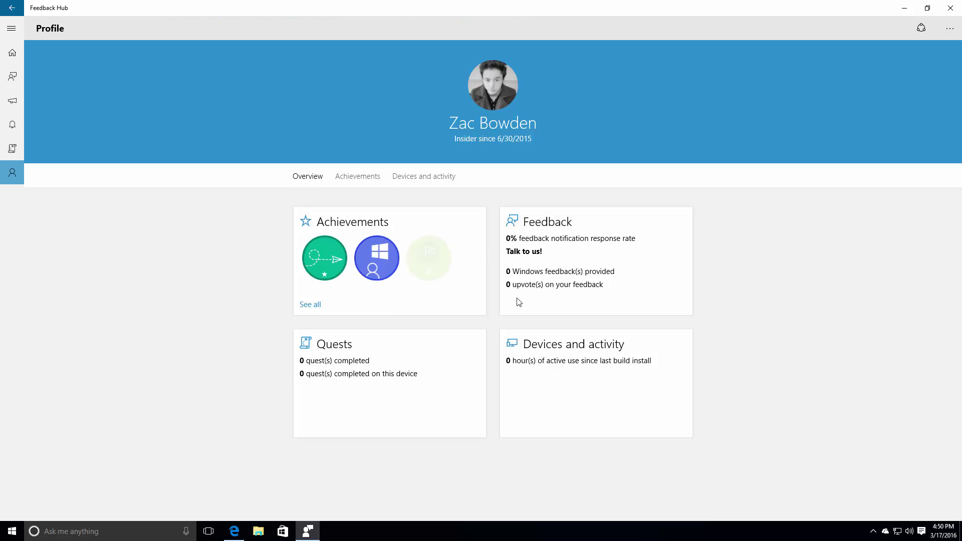
left_click(9, 50)
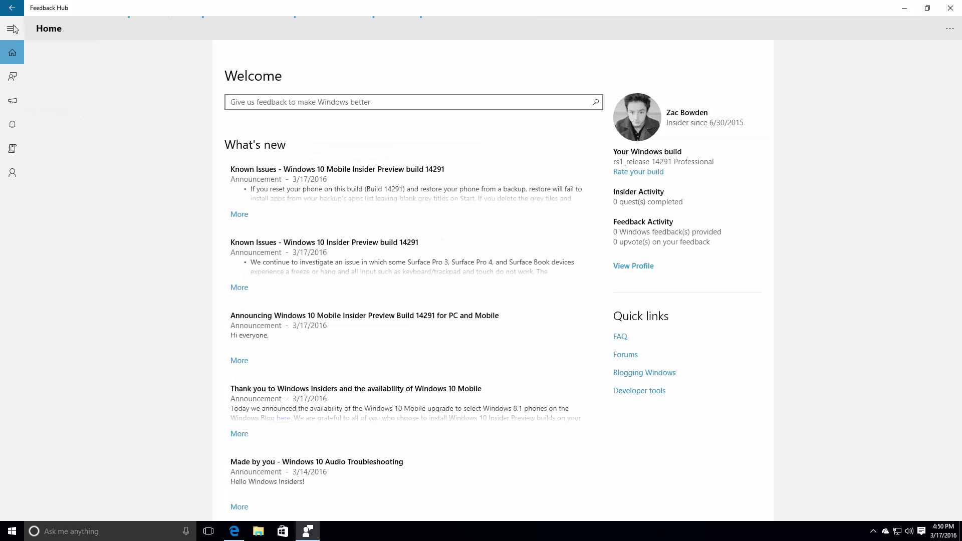
- Close Feedback Hub and the Edge Mouse Gestures window with all tabs, then open Start
left_click(949, 8)
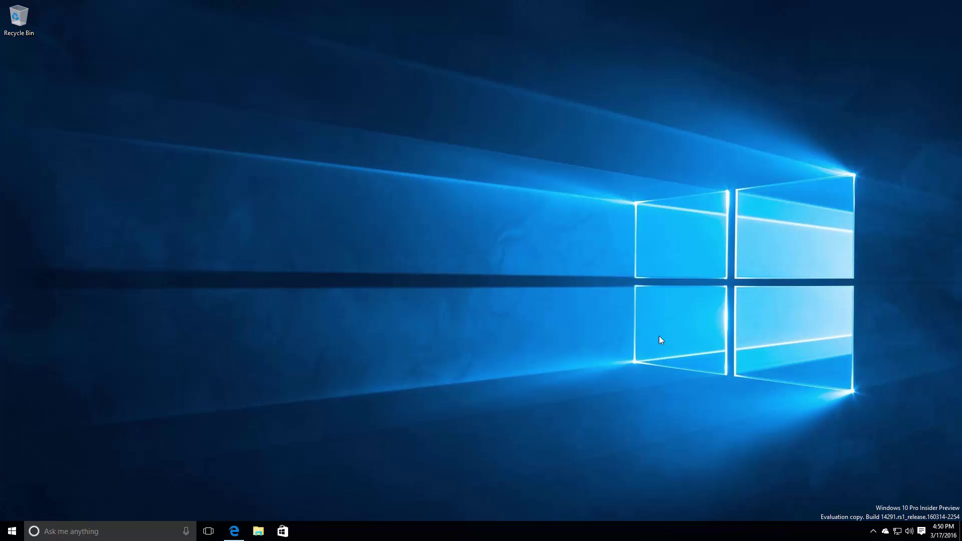
left_click(234, 531)
left_click(950, 8)
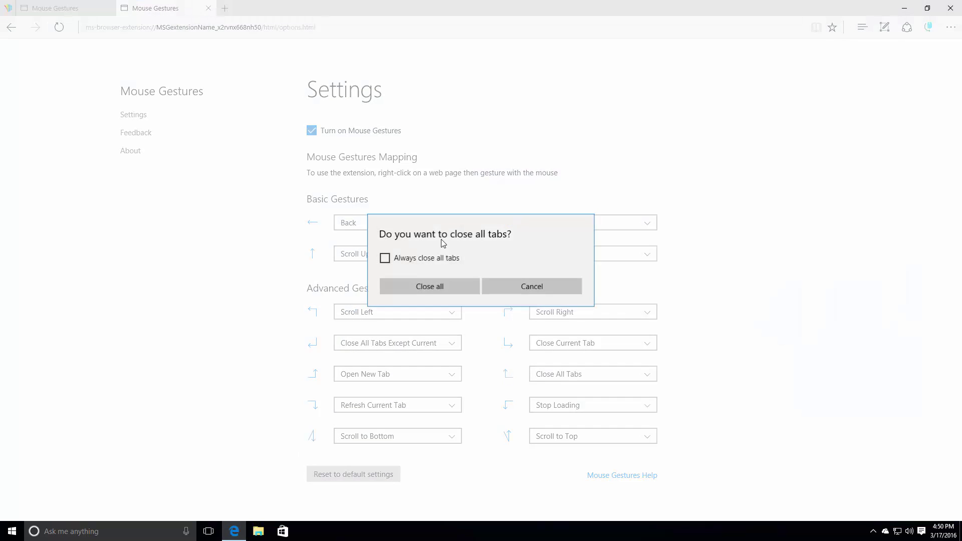
left_click(416, 295)
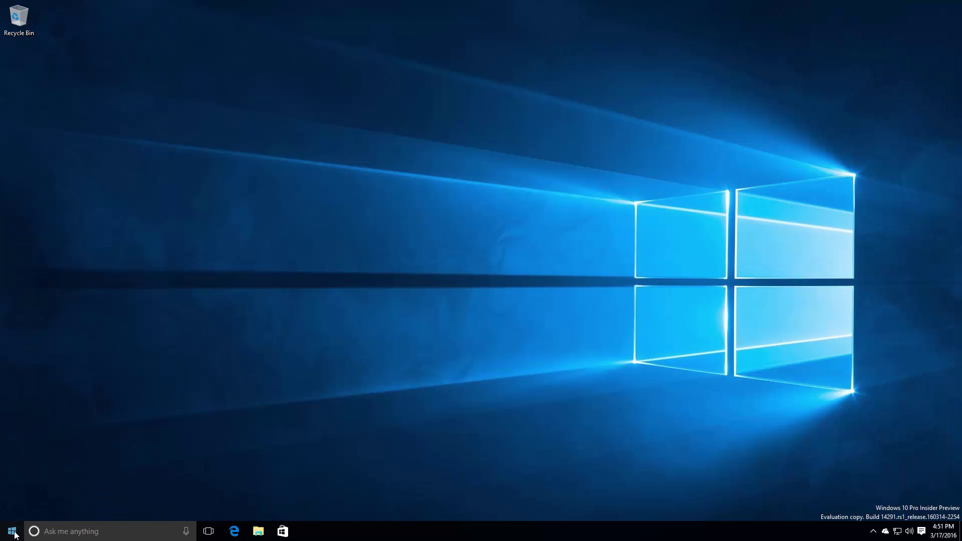
left_click(12, 532)
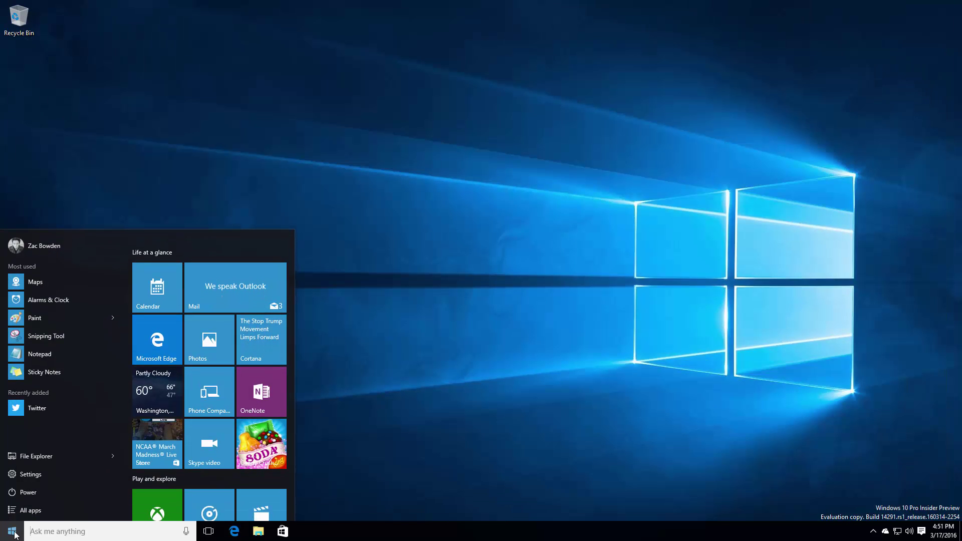